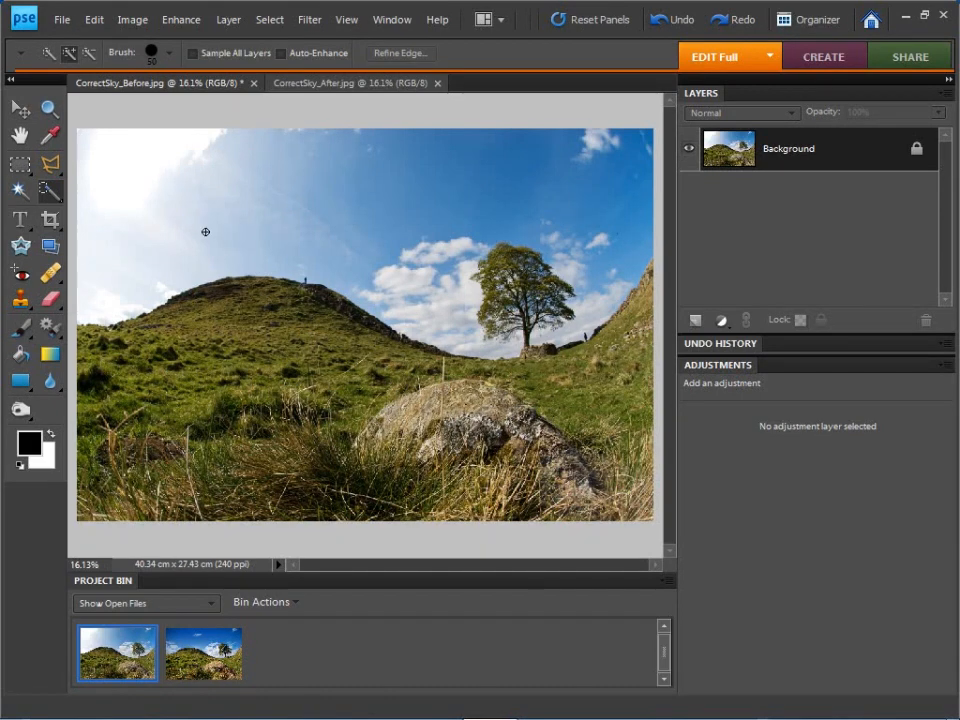
- View the finished CorrectSky_After.jpg image as a reference
{"action": "left_click", "coordinate": [209, 641]}
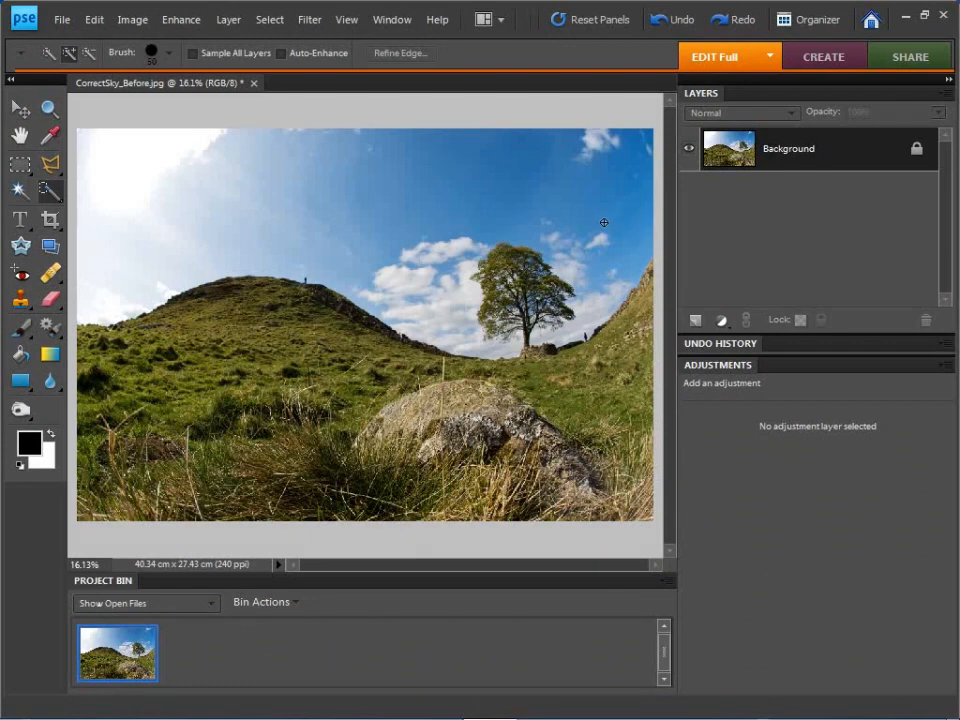
- Select the entire sky, including the clouds beside the tree, with the Quick Selection tool
{"action": "left_click", "coordinate": [56, 196]}
{"action": "mouse_move", "coordinate": [100, 224]}
{"action": "left_mouse_down"}
{"action": "mouse_move", "coordinate": [344, 188]}
{"action": "mouse_move", "coordinate": [508, 179]}
{"action": "mouse_move", "coordinate": [594, 216]}
{"action": "left_mouse_up"}
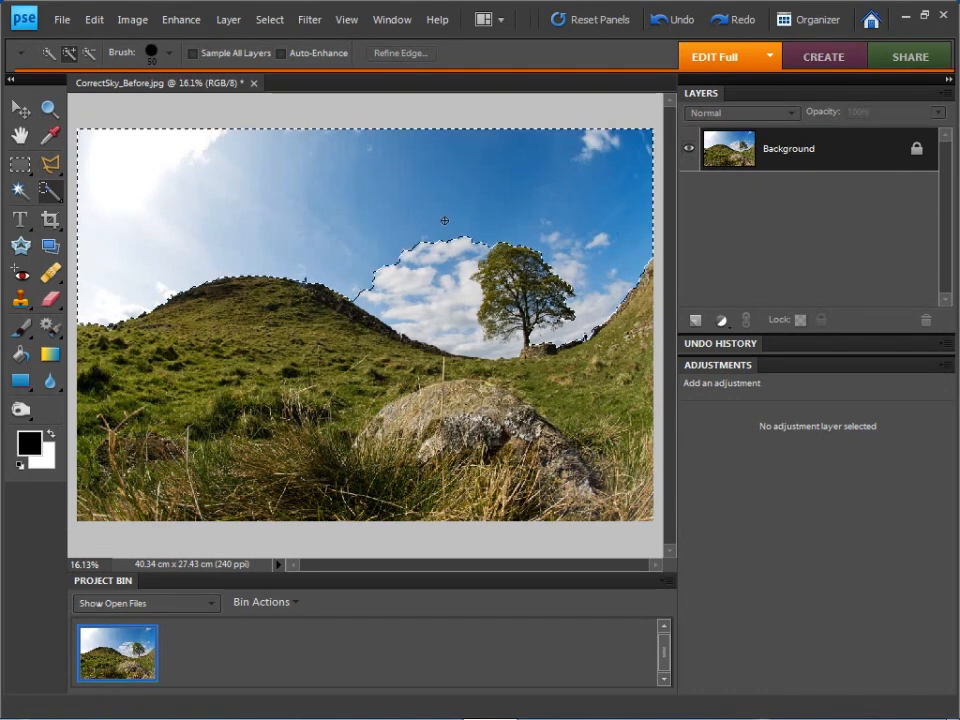
{"action": "mouse_move", "coordinate": [435, 280]}
{"action": "left_mouse_down"}
{"action": "mouse_move", "coordinate": [388, 285]}
{"action": "mouse_move", "coordinate": [448, 310]}
{"action": "mouse_move", "coordinate": [431, 275]}
{"action": "mouse_move", "coordinate": [471, 298]}
{"action": "mouse_move", "coordinate": [416, 302]}
{"action": "left_mouse_up"}
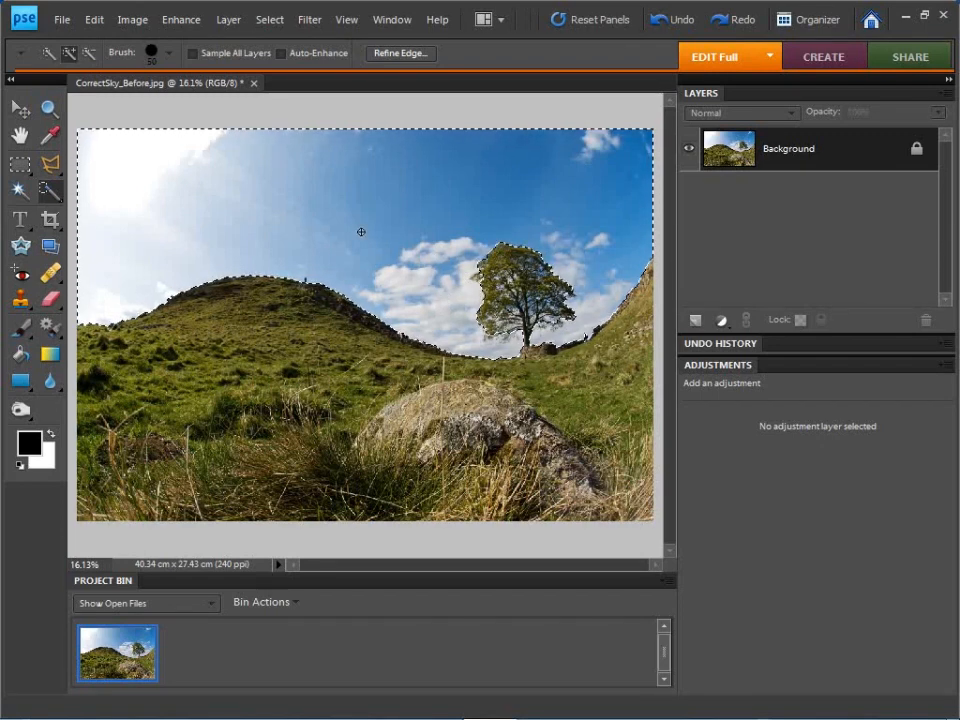
- Refine the sky selection's edge with smooth 0, feather 2.0 px and contract/expand +3%, previewing it as a red overlay
{"action": "left_click", "coordinate": [411, 58]}
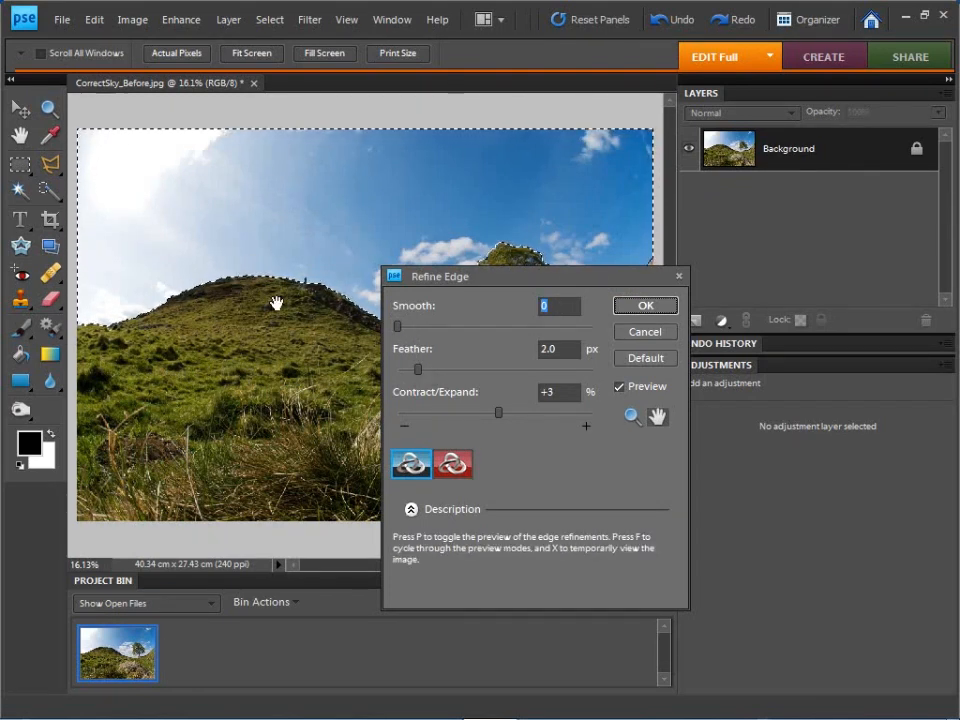
{"action": "key", "text": "Tab"}
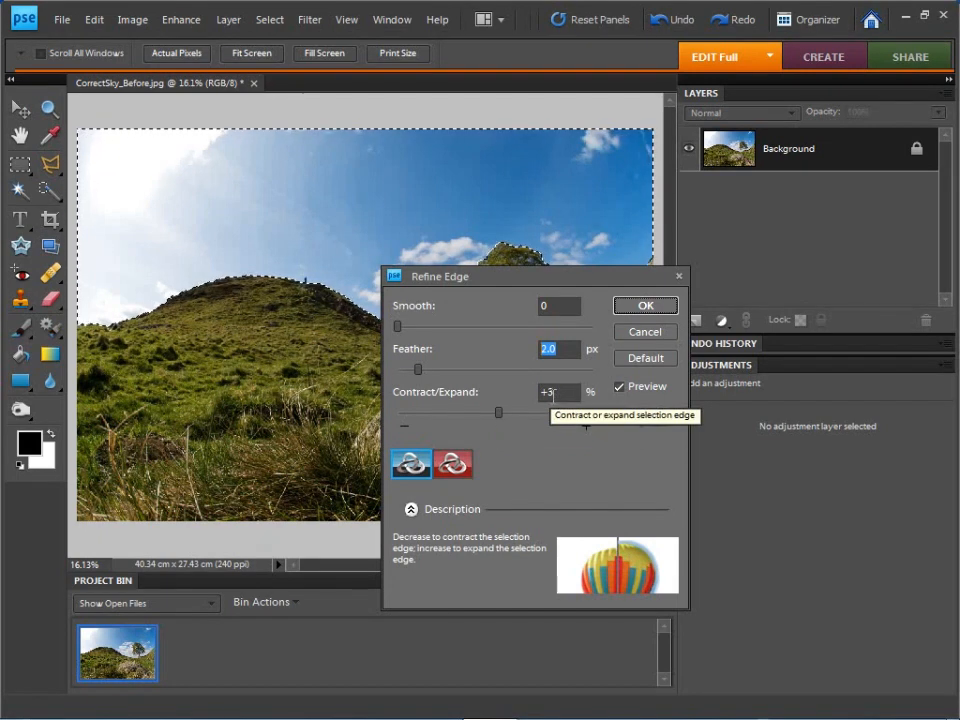
{"action": "left_click_drag", "start_coordinate": [530, 283], "coordinate": [710, 283]}
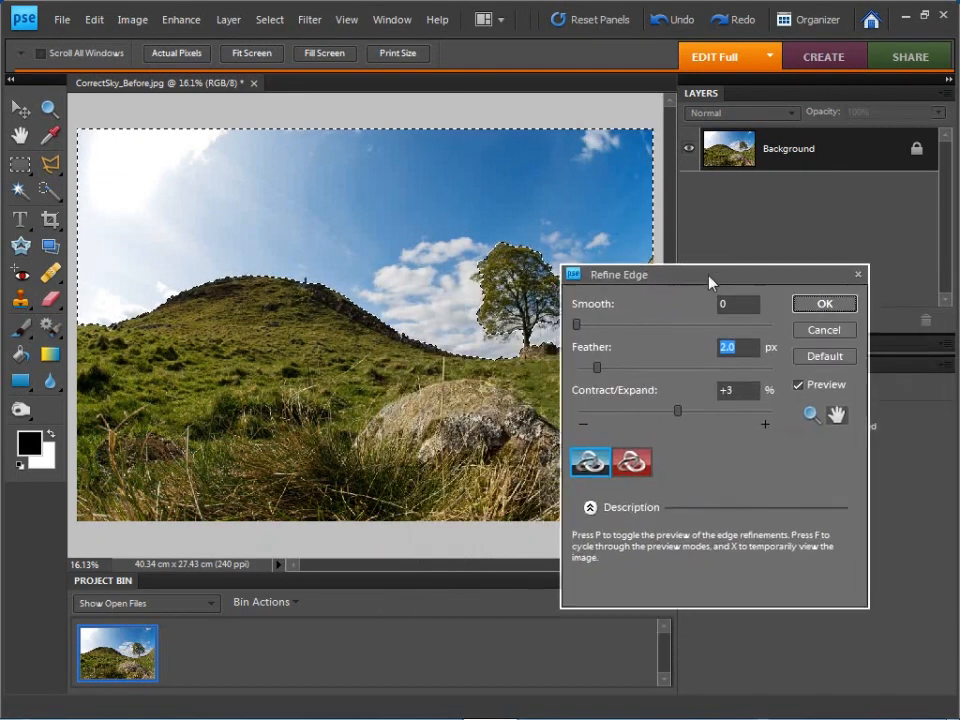
{"action": "left_click", "coordinate": [634, 462]}
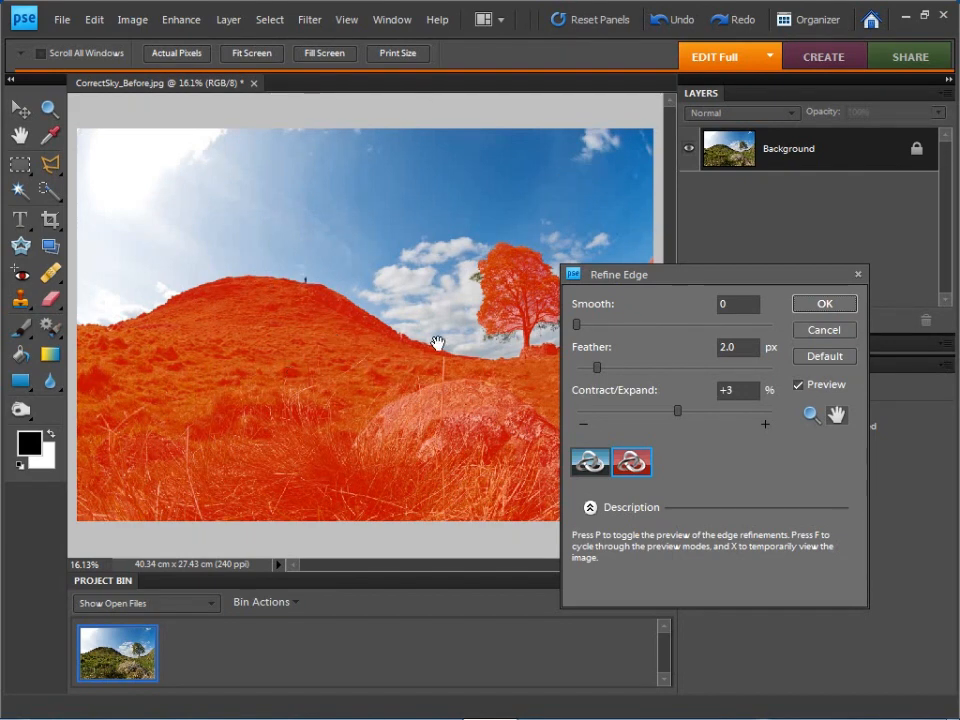
{"action": "mouse_move", "coordinate": [590, 348]}
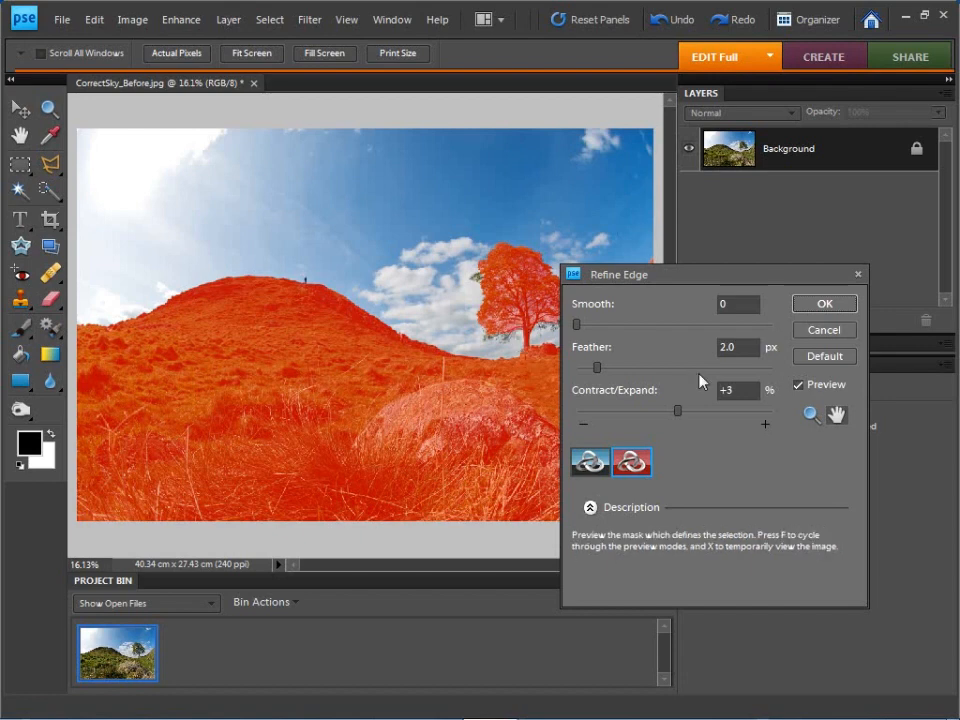
{"action": "left_click", "coordinate": [824, 304]}
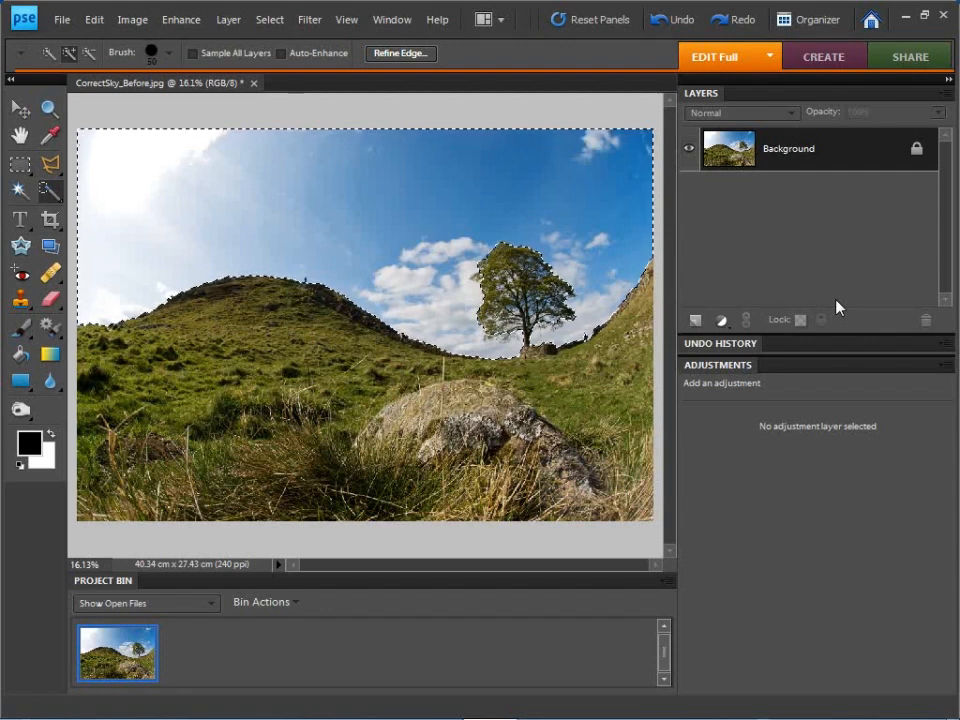
- Add a Levels adjustment layer for the selected sky and set its black input level to 50
{"action": "left_click", "coordinate": [721, 322]}
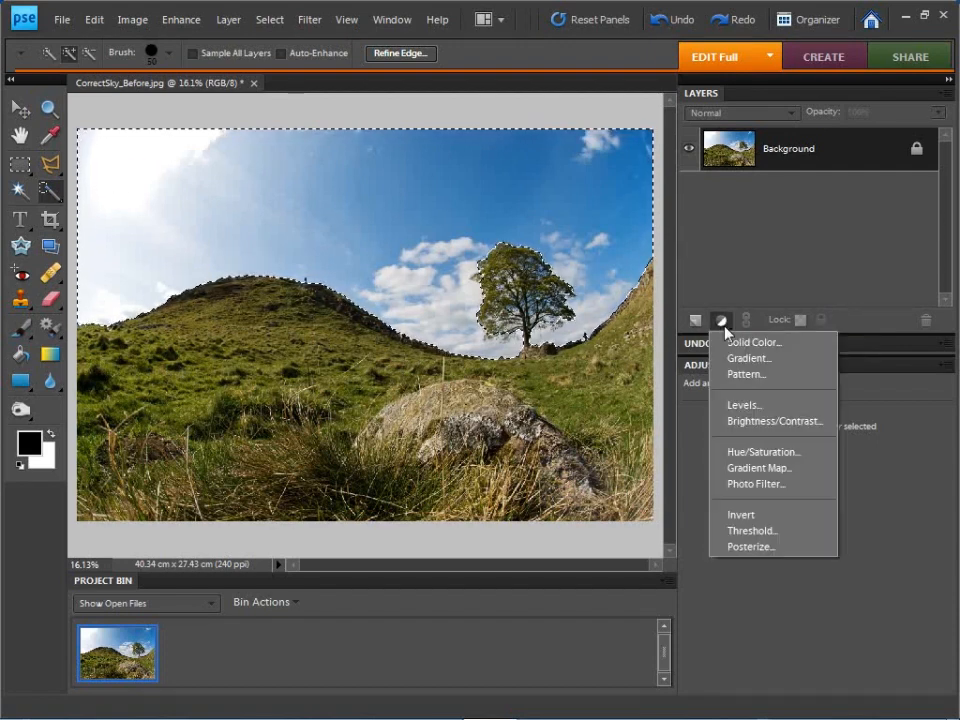
{"action": "left_click", "coordinate": [749, 405]}
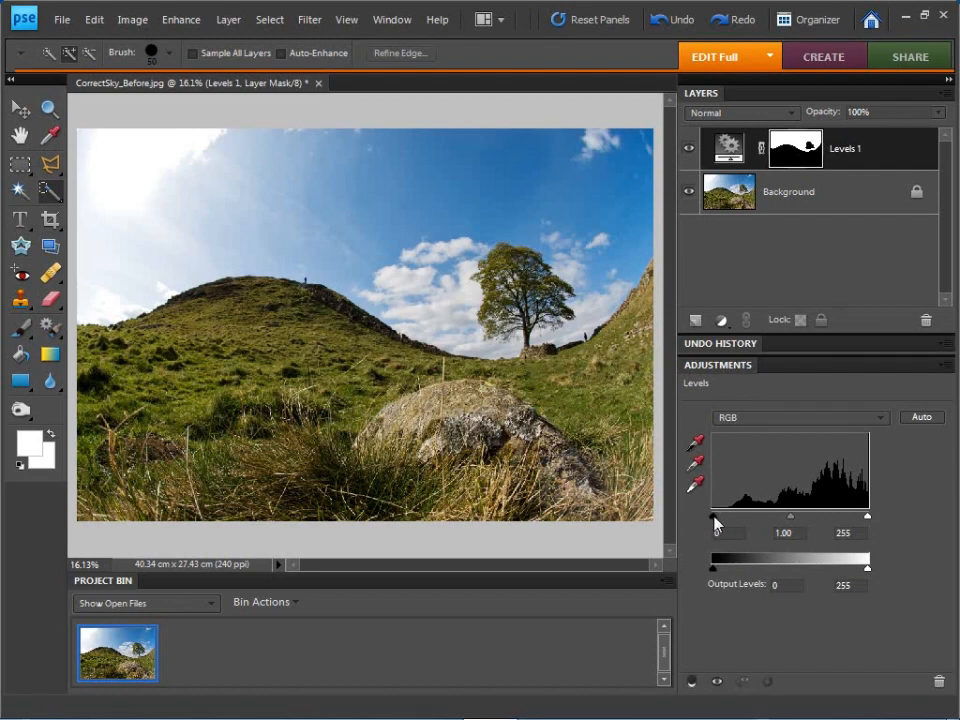
{"action": "left_click_drag", "start_coordinate": [714, 518], "coordinate": [736, 520]}
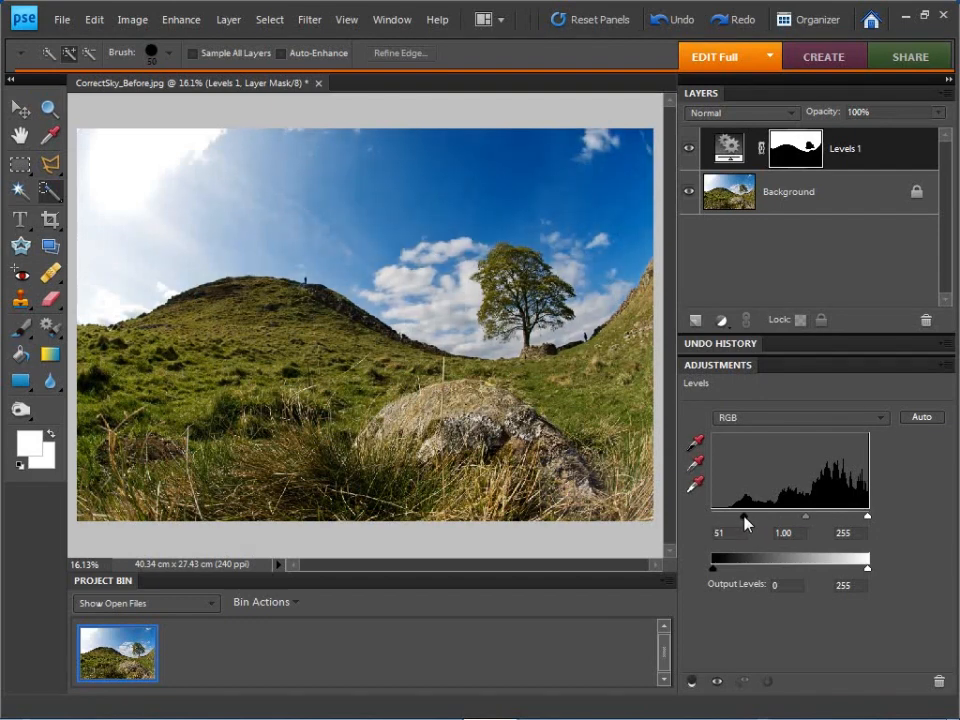
{"action": "type", "text": "50"}
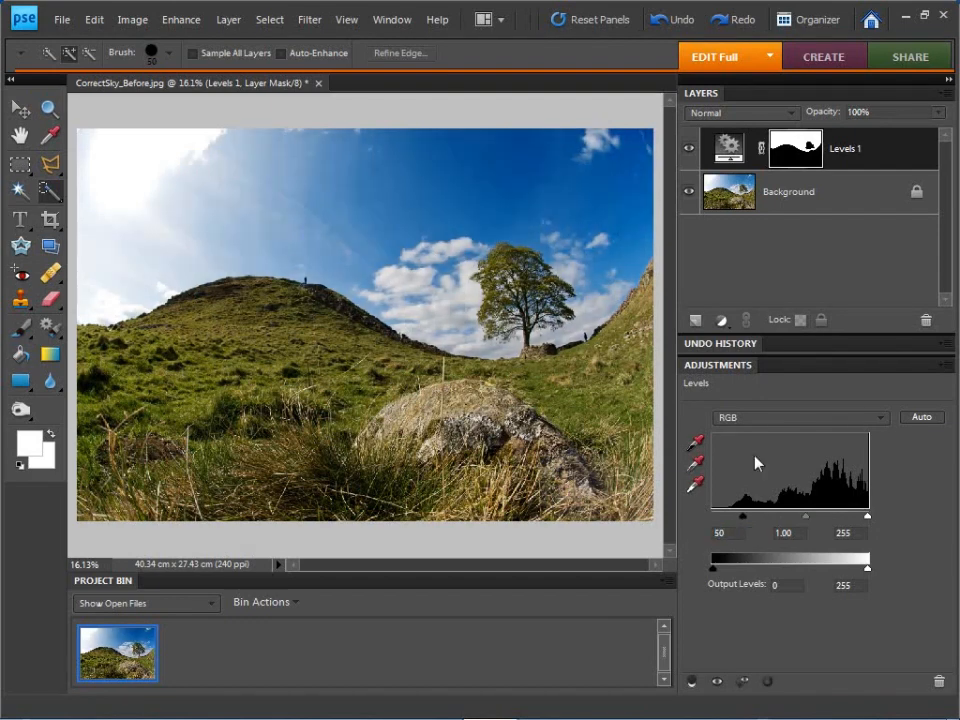
- Toggle the Levels 1 layer's visibility to compare the sky with and without the adjustment
{"action": "left_click", "coordinate": [689, 150]}
{"action": "left_click", "coordinate": [689, 150]}
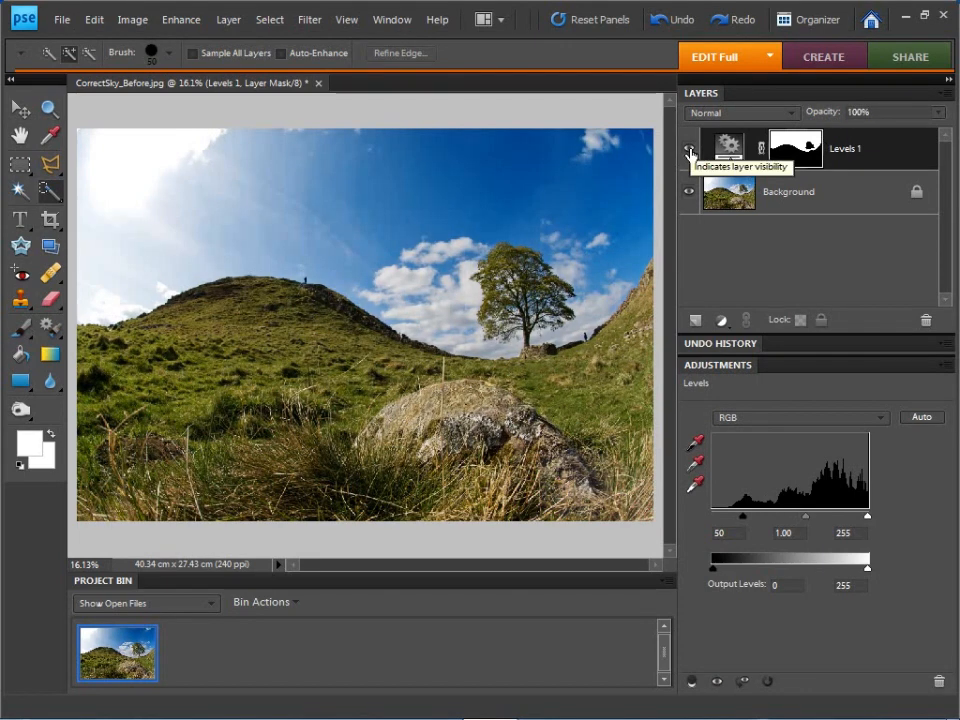
{"action": "left_click", "coordinate": [689, 152]}
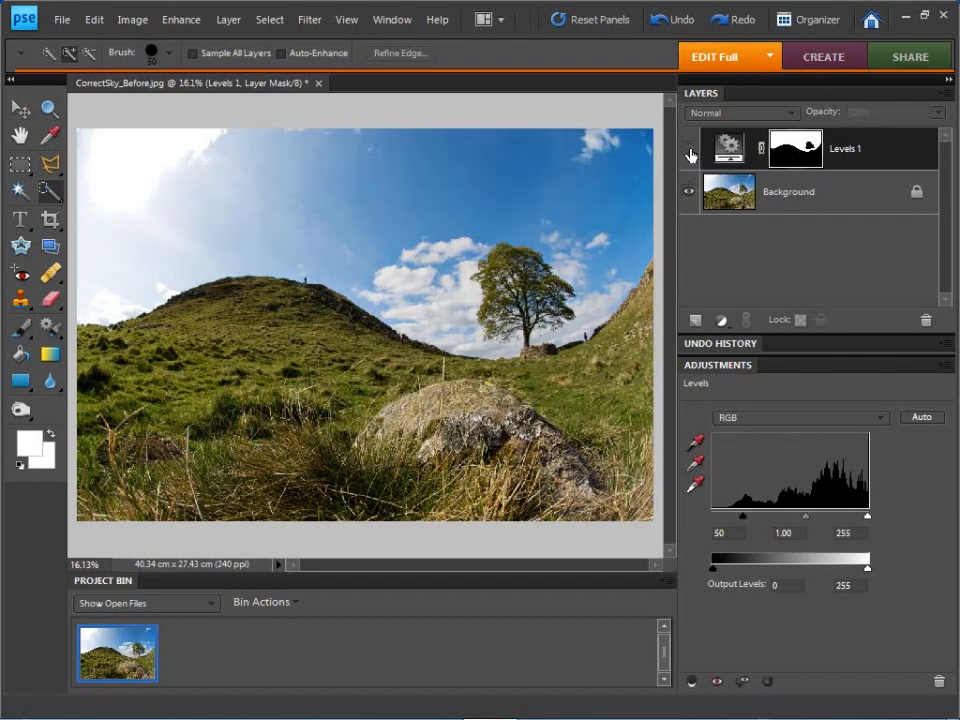
{"action": "left_click", "coordinate": [689, 151]}
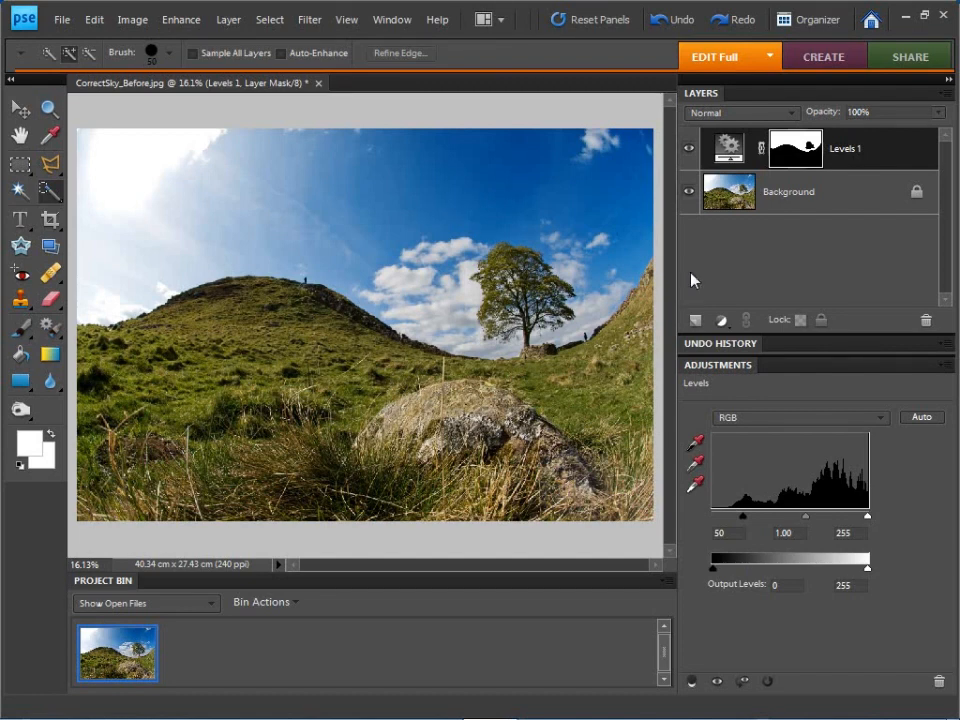
- Add an empty layer and sample the sky's dark upper blue as background colour and the pale horizon blue as foreground colour
{"action": "left_click", "coordinate": [696, 321]}
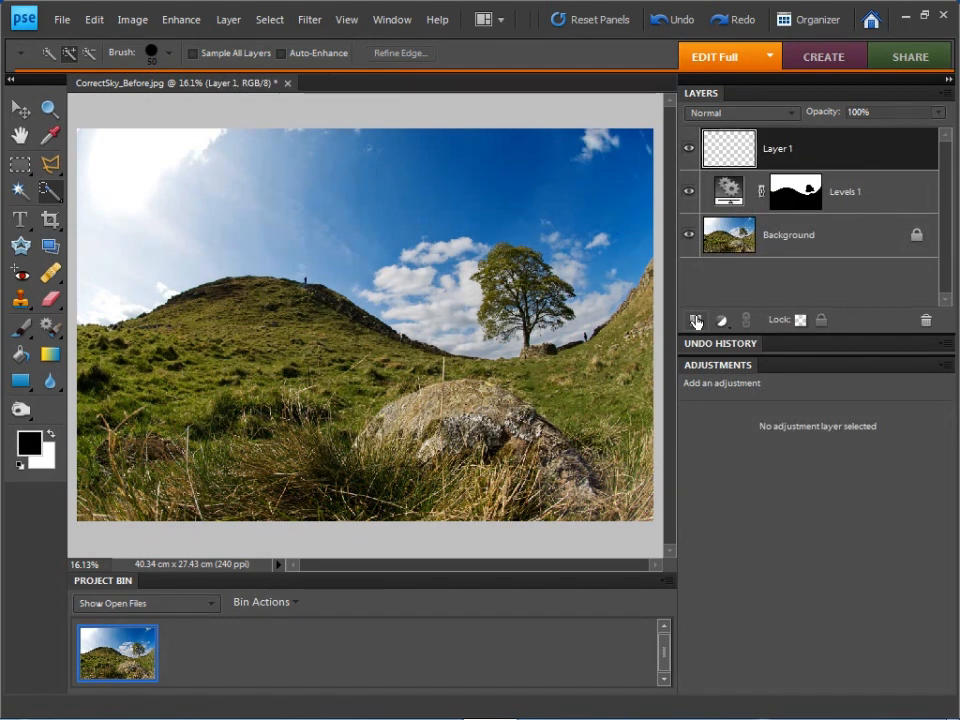
{"action": "left_click", "coordinate": [55, 139]}
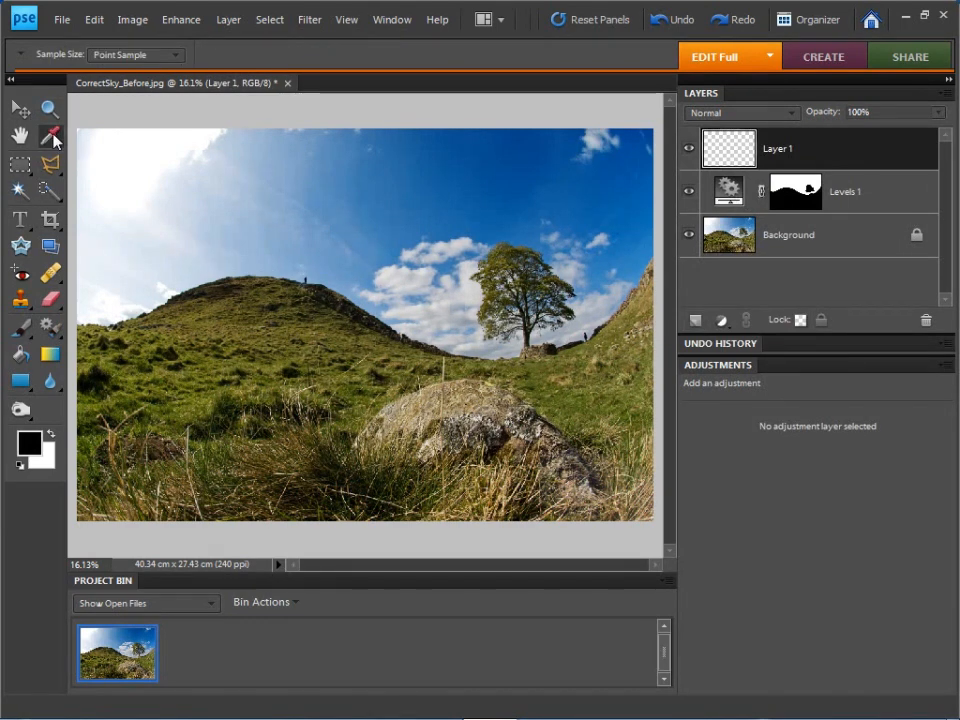
{"action": "left_click", "coordinate": [517, 134]}
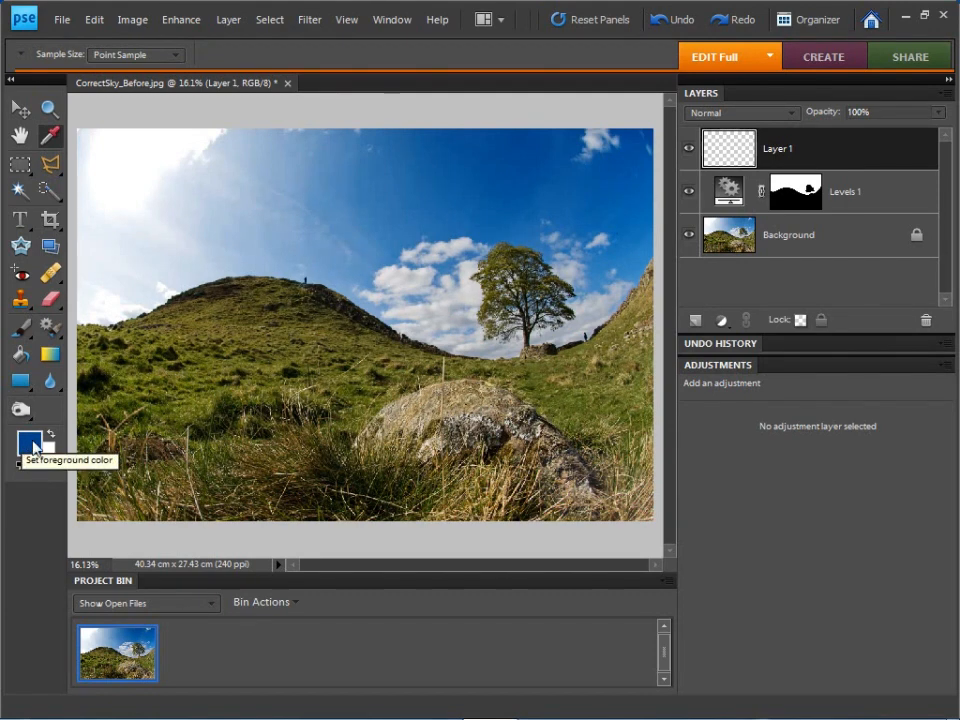
{"action": "left_click", "coordinate": [52, 437]}
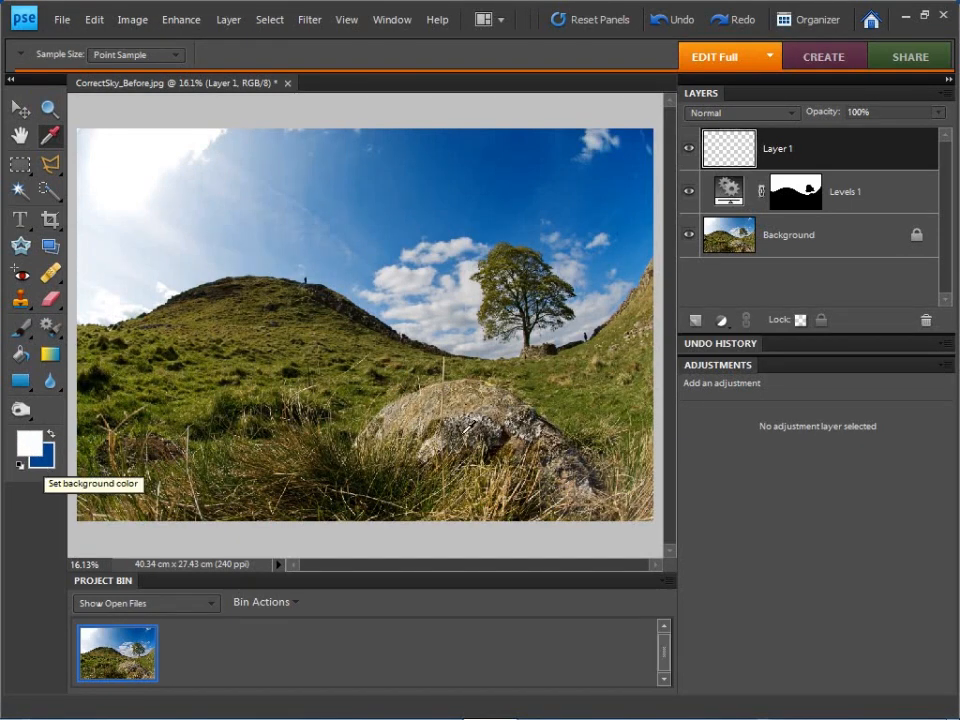
{"action": "left_click", "coordinate": [477, 326]}
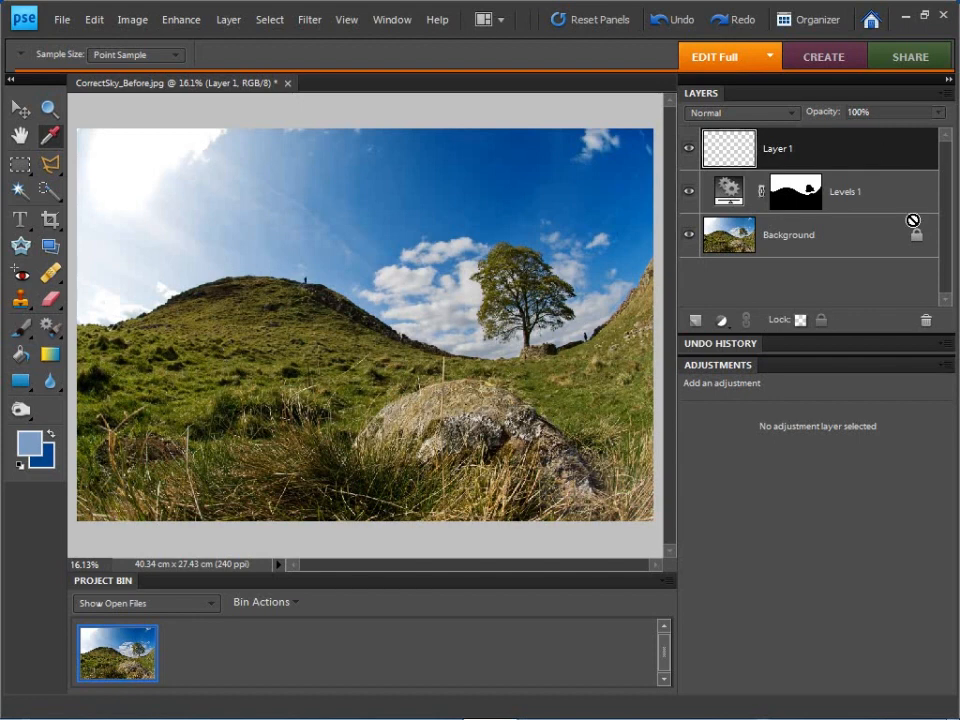
- Load the Levels 1 mask as a selection and fill it on Layer 1 with a Foreground to Background gradient from horizon to top
{"action": "left_click", "coordinate": [809, 194], "text": "ctrl"}
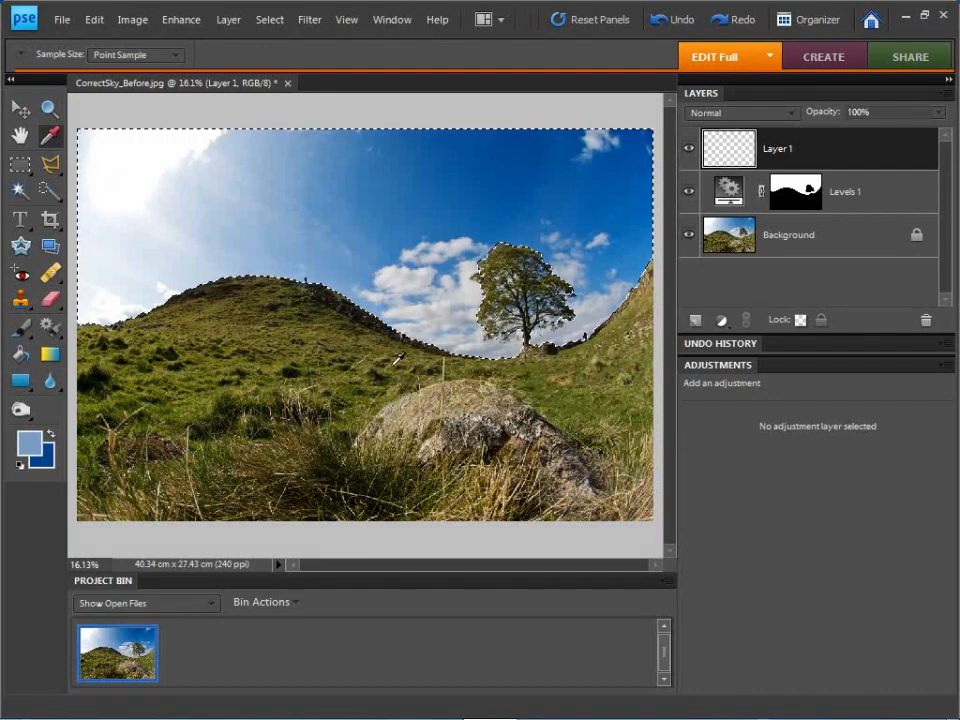
{"action": "key", "text": "g"}
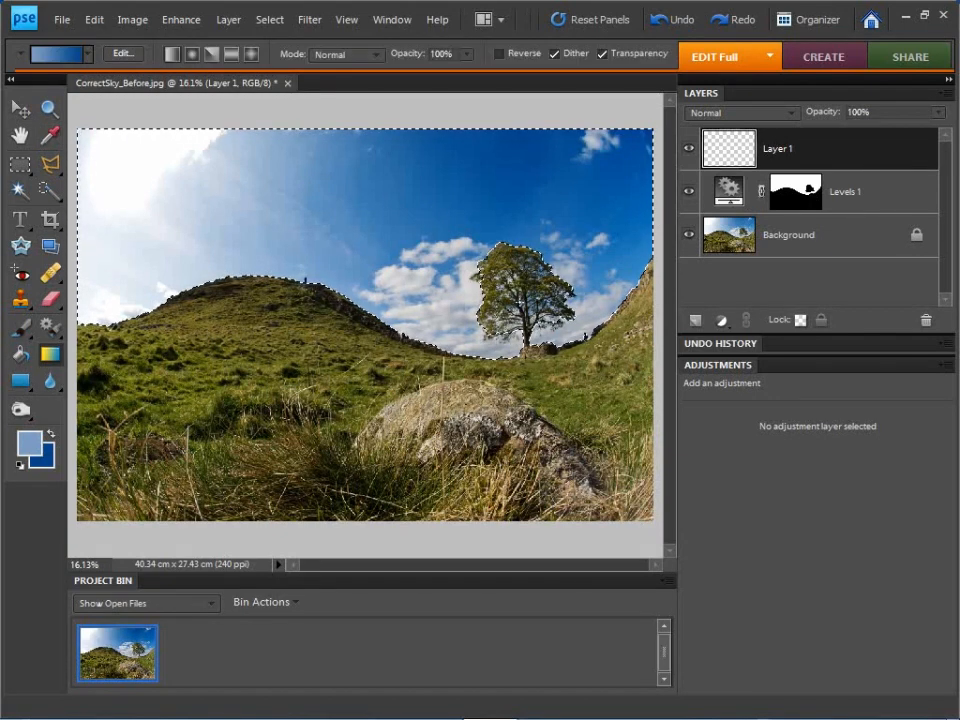
{"action": "left_click", "coordinate": [66, 56]}
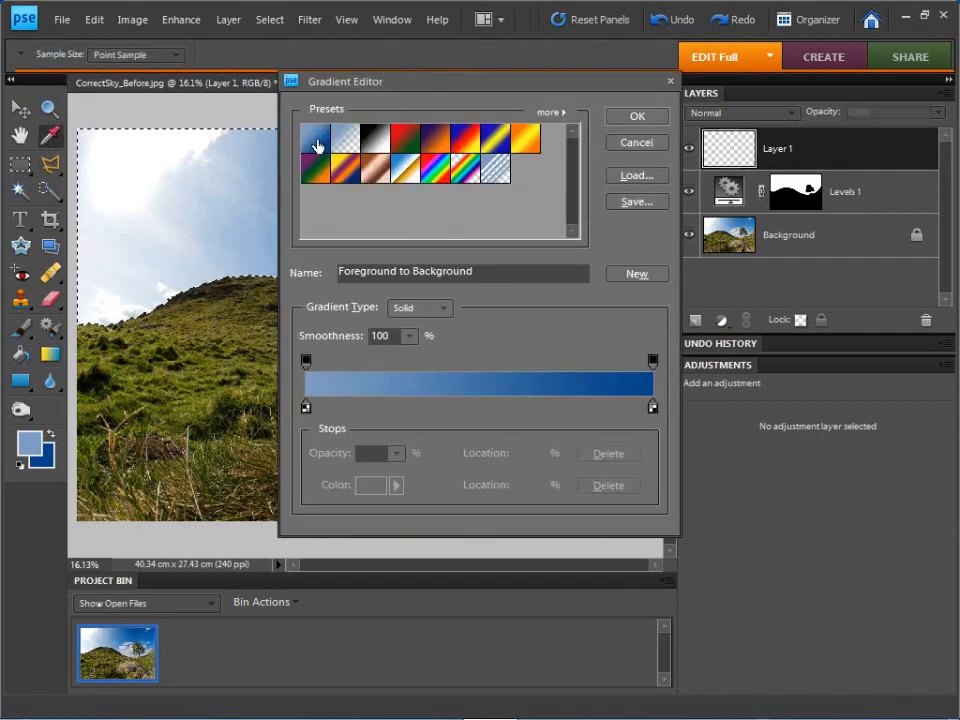
{"action": "left_click", "coordinate": [640, 118]}
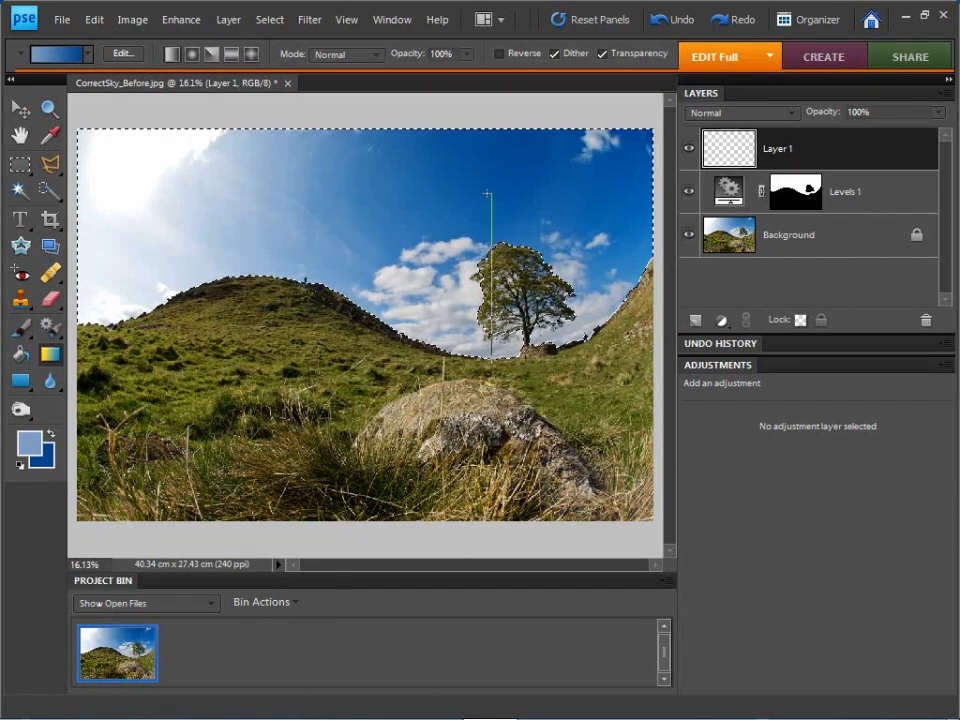
{"action": "left_click_drag", "start_coordinate": [483, 128], "coordinate": [483, 128]}
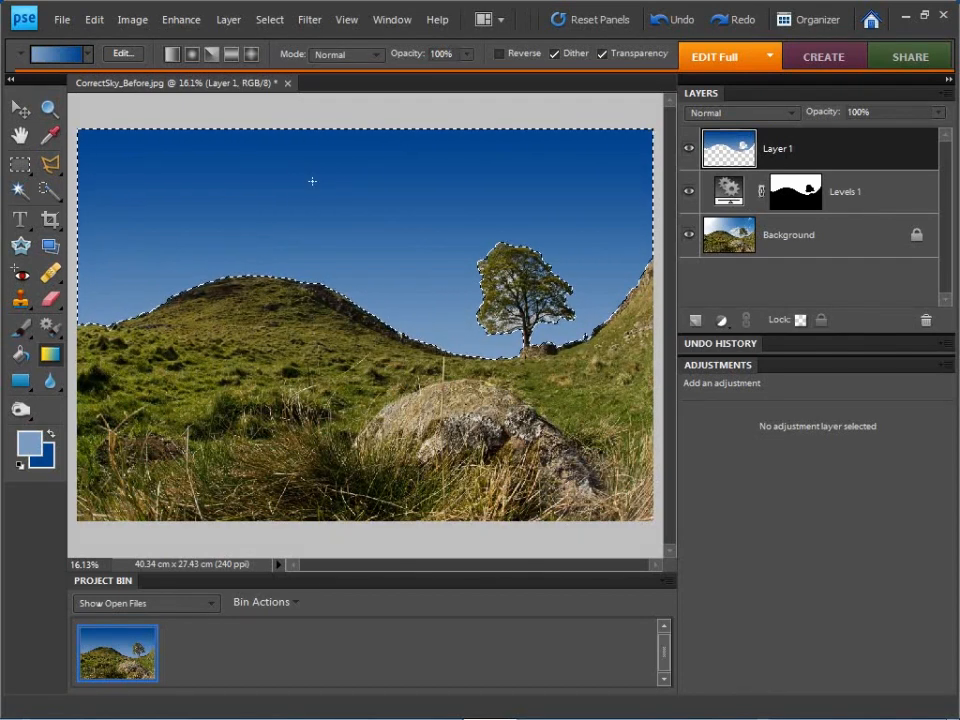
- Place a second Levels adjustment layer, masked to the sky, beneath the gradient layer and clip the gradient layer to it
{"action": "left_click", "coordinate": [722, 320]}
{"action": "left_click", "coordinate": [746, 403]}
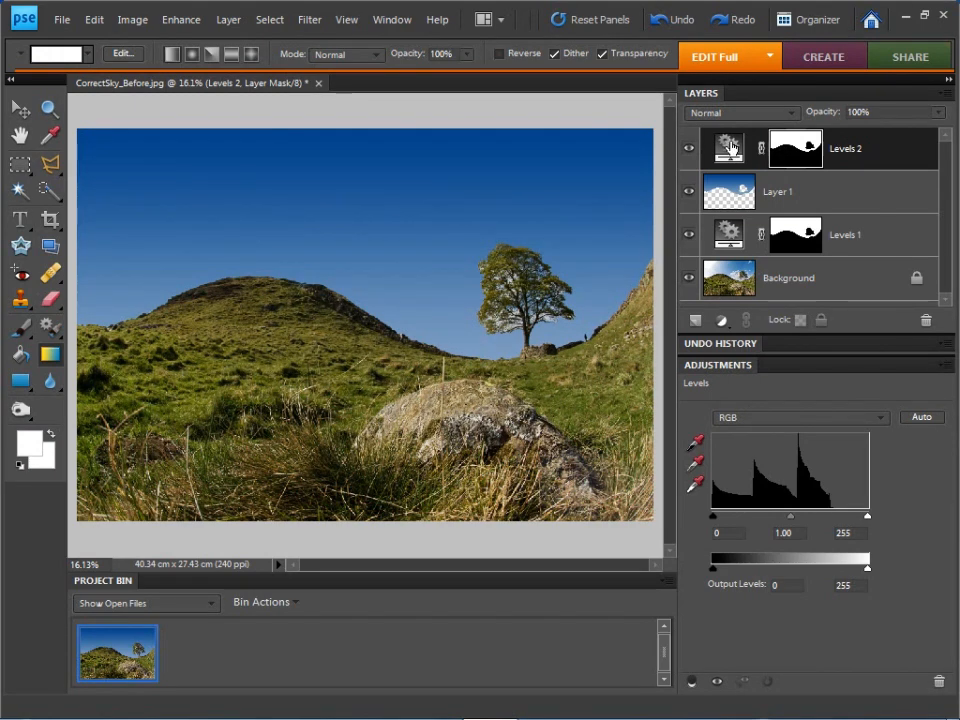
{"action": "left_click_drag", "start_coordinate": [729, 148], "coordinate": [813, 222]}
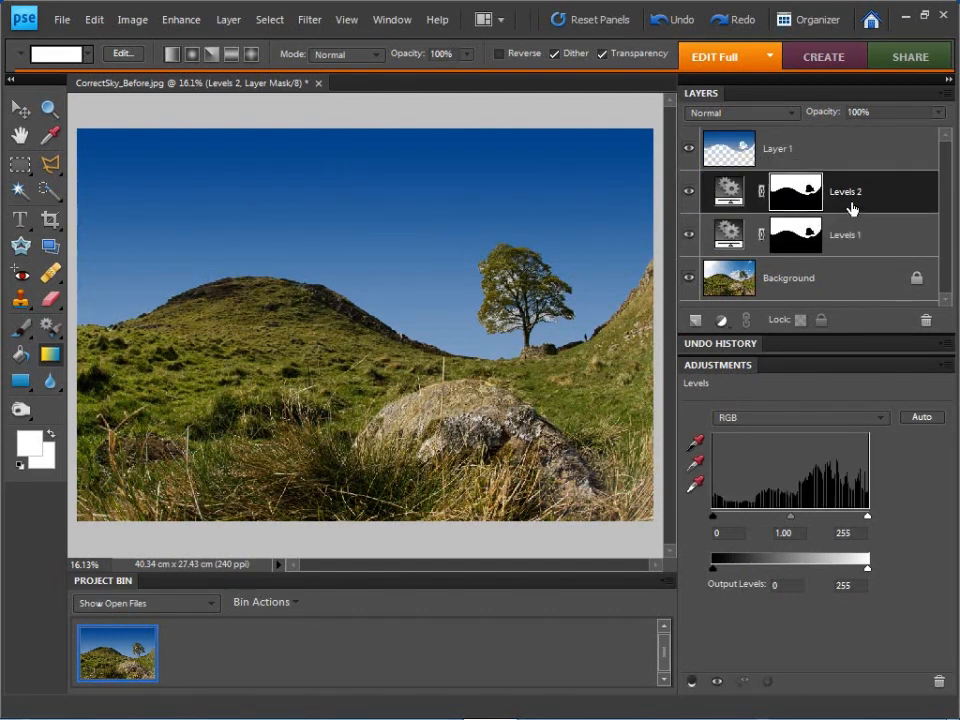
{"action": "left_click", "coordinate": [913, 167], "text": "alt"}
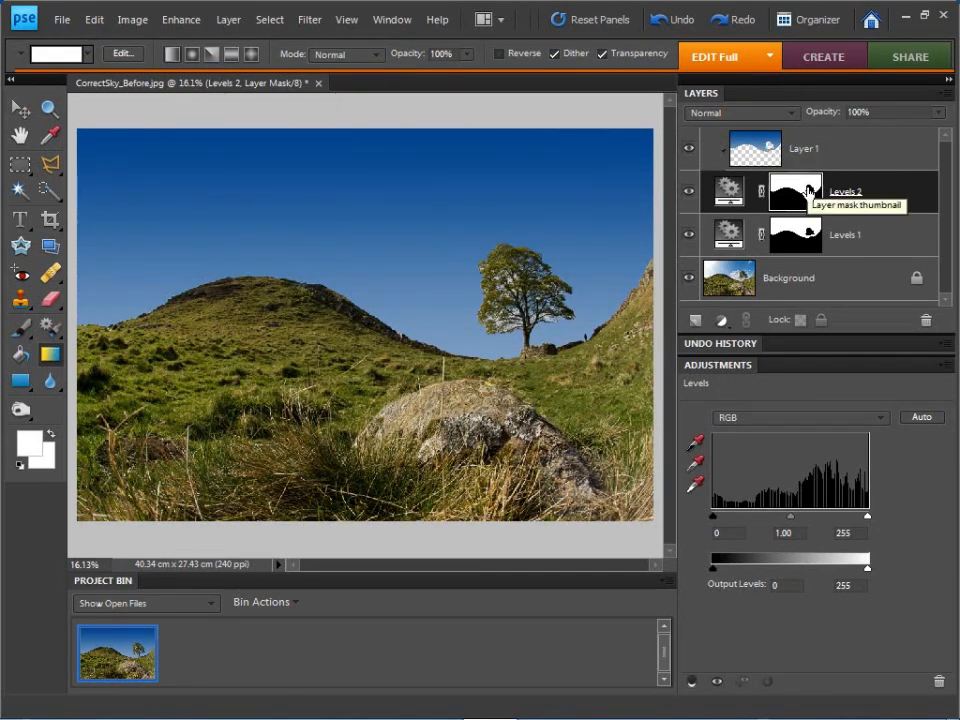
- Set black as the foreground colour and set up the Brush tool with a soft round tip, 700 px size and 20% opacity
{"action": "left_click", "coordinate": [18, 464]}
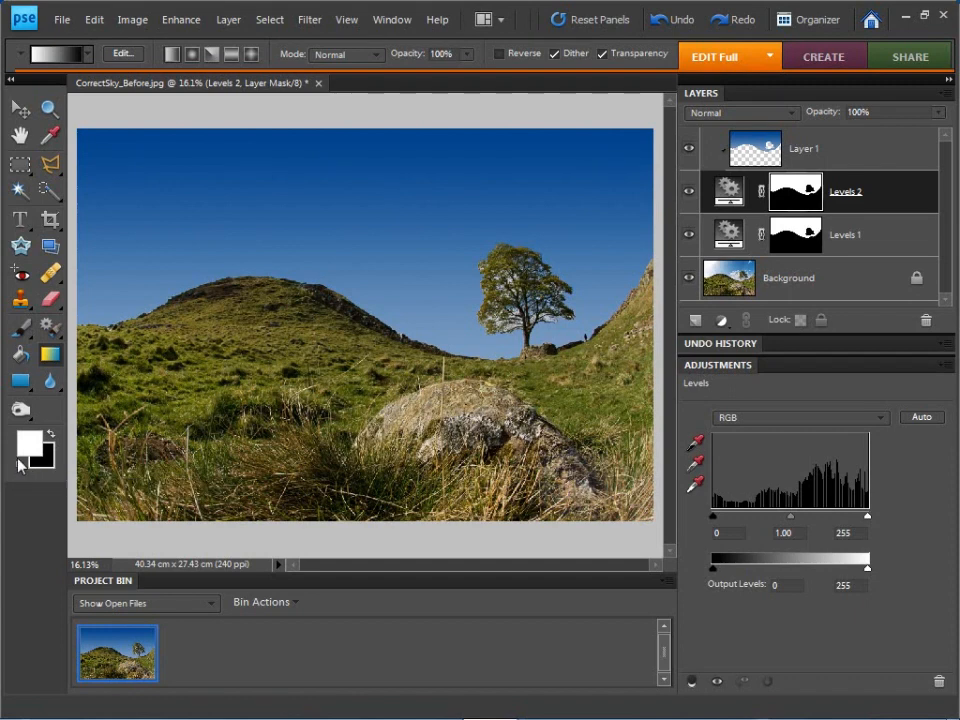
{"action": "left_click", "coordinate": [19, 462]}
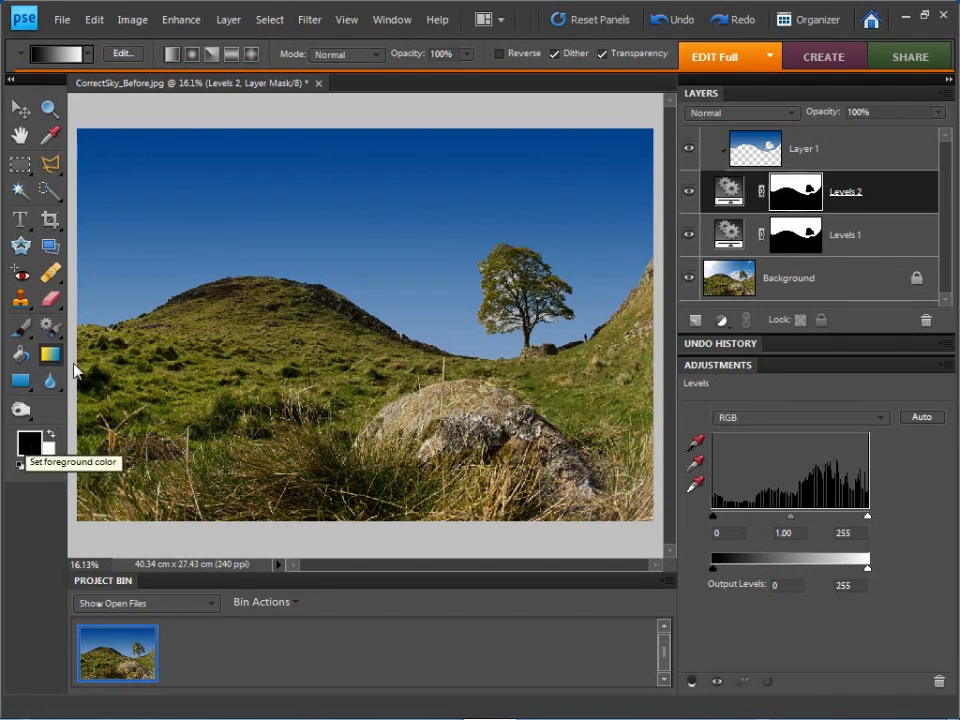
{"action": "left_click", "coordinate": [20, 330]}
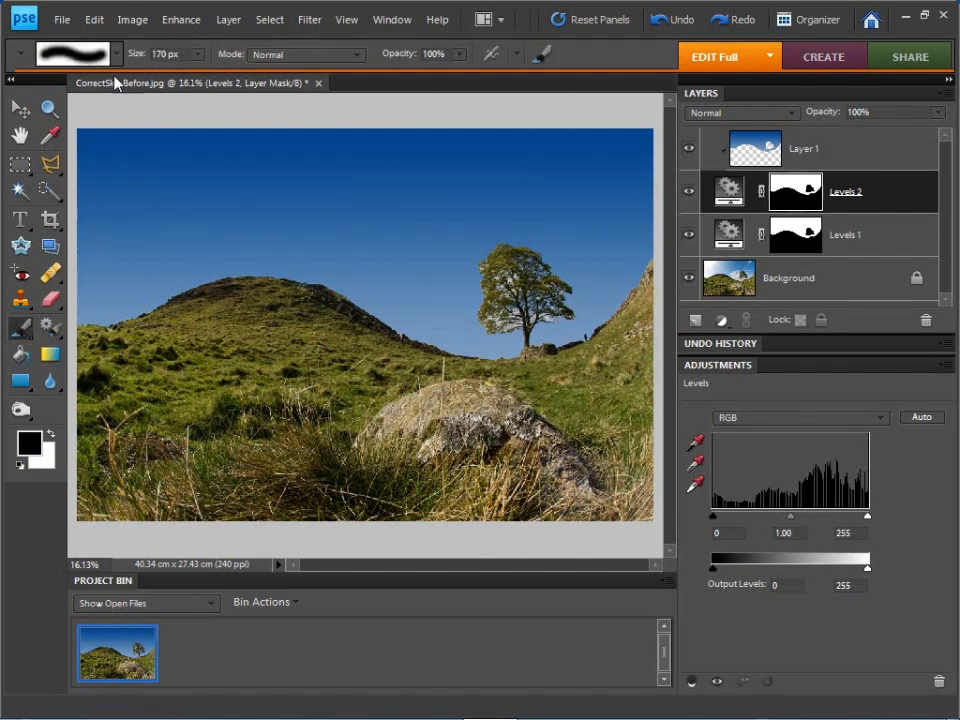
{"action": "left_click", "coordinate": [93, 60]}
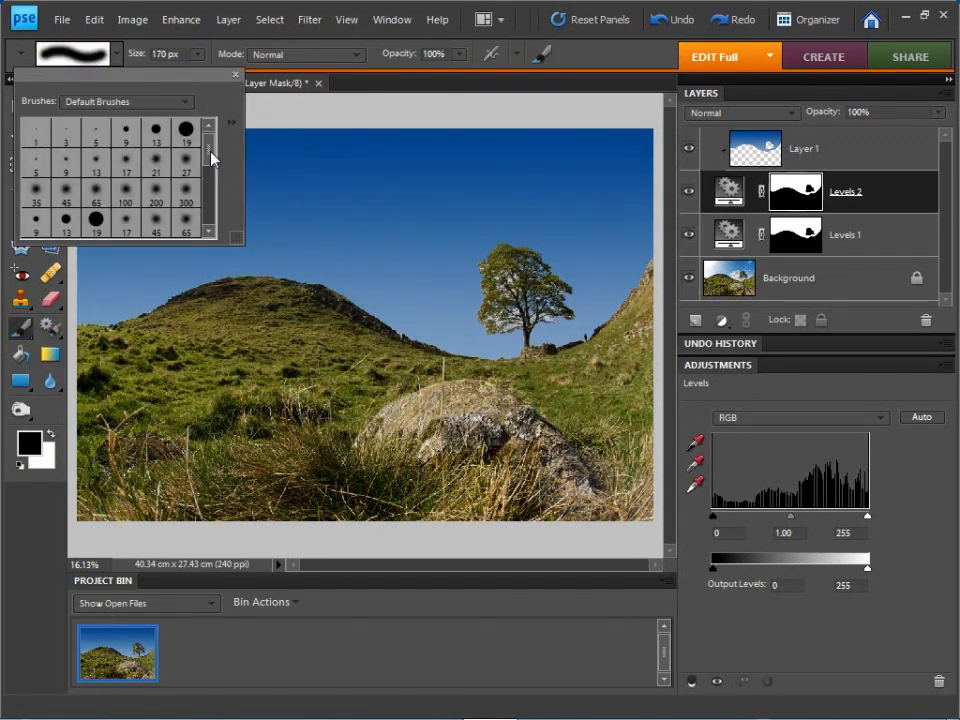
{"action": "left_click", "coordinate": [186, 195]}
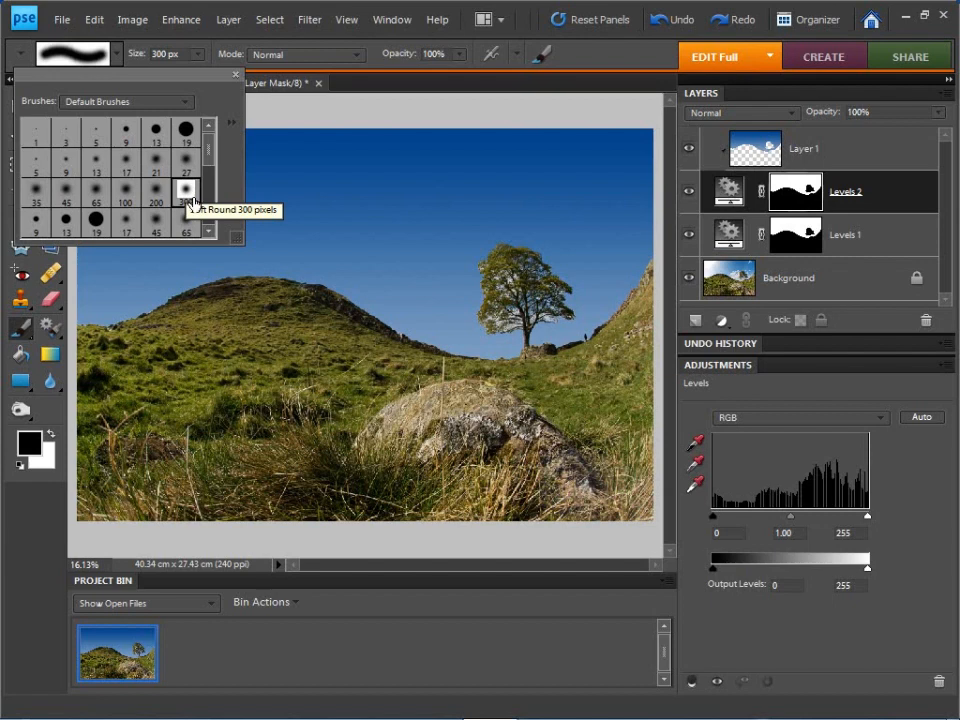
{"action": "left_click", "coordinate": [195, 56]}
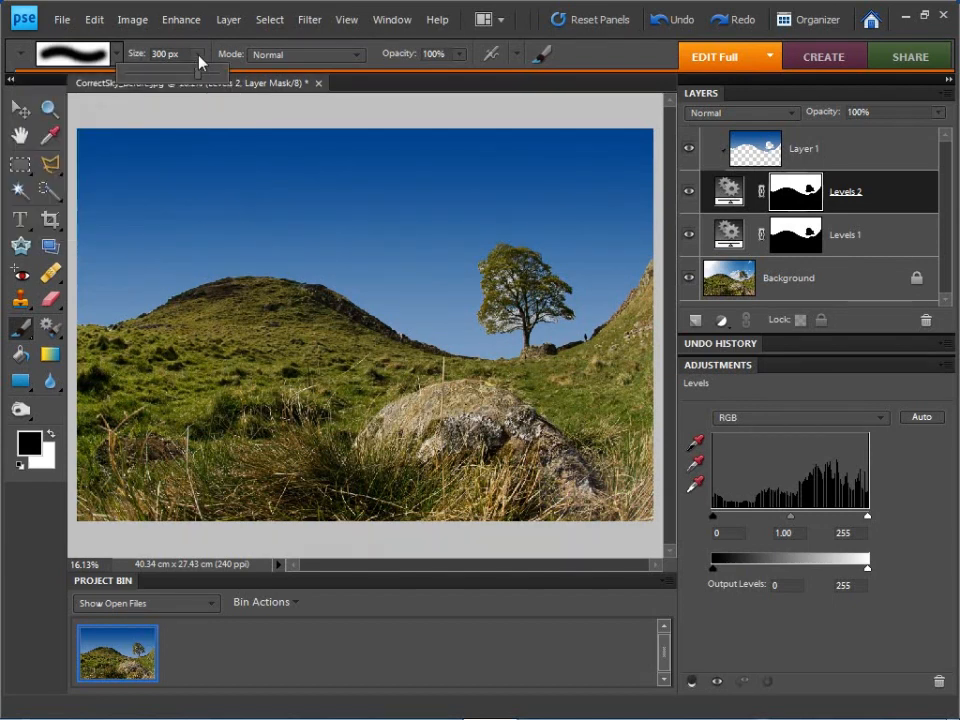
{"action": "left_click_drag", "start_coordinate": [199, 71], "coordinate": [204, 72]}
{"action": "double_click", "coordinate": [165, 54]}
{"action": "type", "text": "700"}
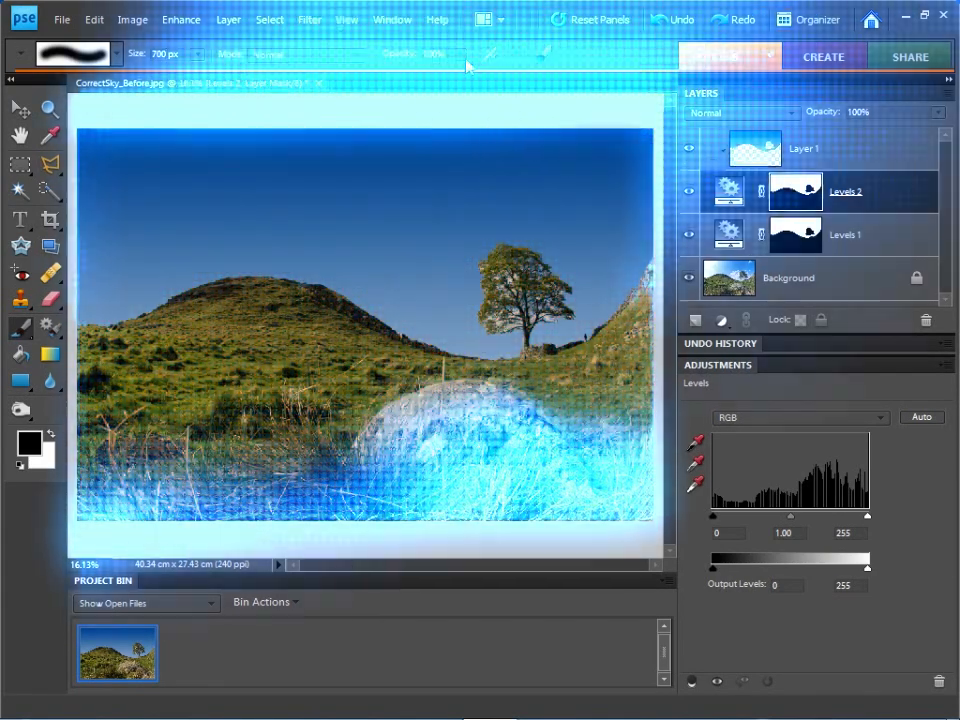
{"action": "left_click", "coordinate": [458, 54]}
{"action": "left_click_drag", "start_coordinate": [448, 73], "coordinate": [381, 75]}
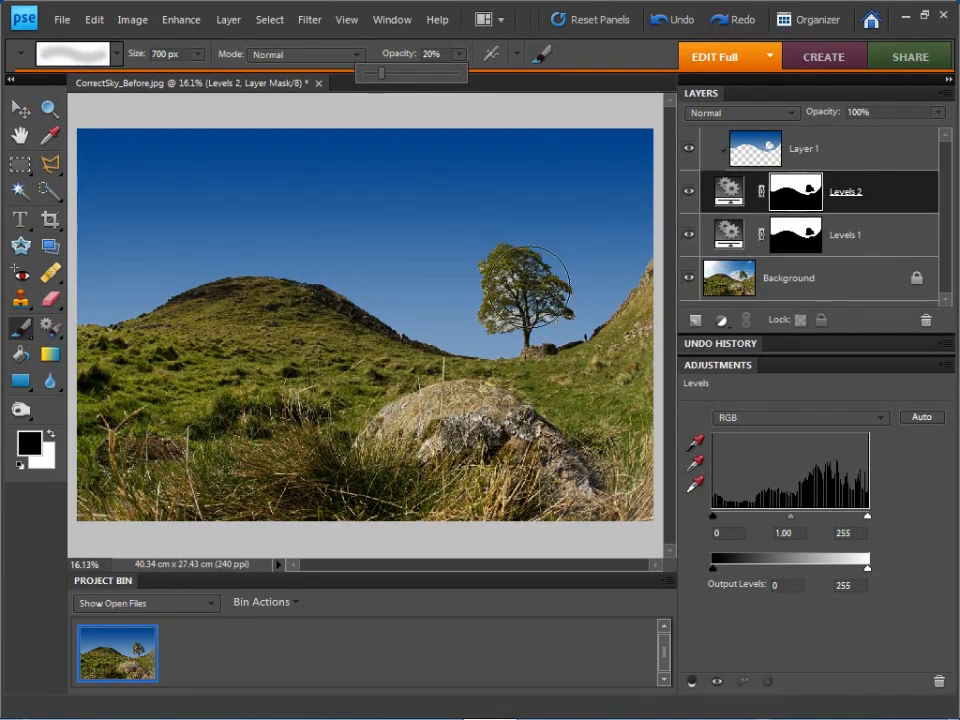
- Paint black on the Levels 2 mask around the tree and upper-right sky to restore the clouds, and compare with Layer 1 hidden
{"action": "left_click", "coordinate": [532, 291]}
{"action": "mouse_move", "coordinate": [543, 289]}
{"action": "left_mouse_down"}
{"action": "mouse_move", "coordinate": [479, 330]}
{"action": "mouse_move", "coordinate": [402, 312]}
{"action": "mouse_move", "coordinate": [483, 304]}
{"action": "mouse_move", "coordinate": [390, 333]}
{"action": "mouse_move", "coordinate": [463, 312]}
{"action": "mouse_move", "coordinate": [400, 340]}
{"action": "mouse_move", "coordinate": [465, 322]}
{"action": "mouse_move", "coordinate": [507, 360]}
{"action": "mouse_move", "coordinate": [478, 314]}
{"action": "mouse_move", "coordinate": [607, 300]}
{"action": "mouse_move", "coordinate": [501, 351]}
{"action": "mouse_move", "coordinate": [601, 276]}
{"action": "mouse_move", "coordinate": [500, 314]}
{"action": "mouse_move", "coordinate": [548, 267]}
{"action": "mouse_move", "coordinate": [605, 285]}
{"action": "mouse_move", "coordinate": [569, 266]}
{"action": "mouse_move", "coordinate": [510, 322]}
{"action": "mouse_move", "coordinate": [461, 281]}
{"action": "mouse_move", "coordinate": [453, 302]}
{"action": "mouse_move", "coordinate": [403, 300]}
{"action": "mouse_move", "coordinate": [487, 300]}
{"action": "mouse_move", "coordinate": [465, 370]}
{"action": "mouse_move", "coordinate": [508, 327]}
{"action": "mouse_move", "coordinate": [626, 322]}
{"action": "mouse_move", "coordinate": [589, 350]}
{"action": "mouse_move", "coordinate": [609, 263]}
{"action": "mouse_move", "coordinate": [591, 298]}
{"action": "mouse_move", "coordinate": [568, 305]}
{"action": "mouse_move", "coordinate": [638, 243]}
{"action": "mouse_move", "coordinate": [624, 160]}
{"action": "mouse_move", "coordinate": [611, 175]}
{"action": "mouse_move", "coordinate": [649, 179]}
{"action": "mouse_move", "coordinate": [615, 140]}
{"action": "left_mouse_up"}
{"action": "left_click_drag", "start_coordinate": [690, 196], "coordinate": [690, 242]}
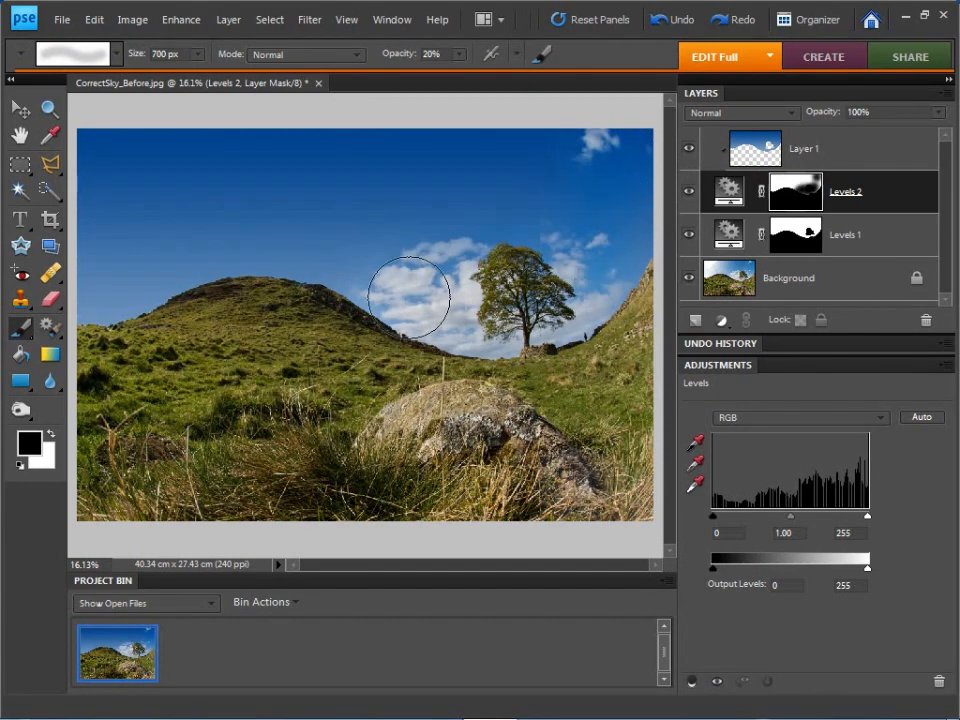
{"action": "left_click", "coordinate": [688, 149]}
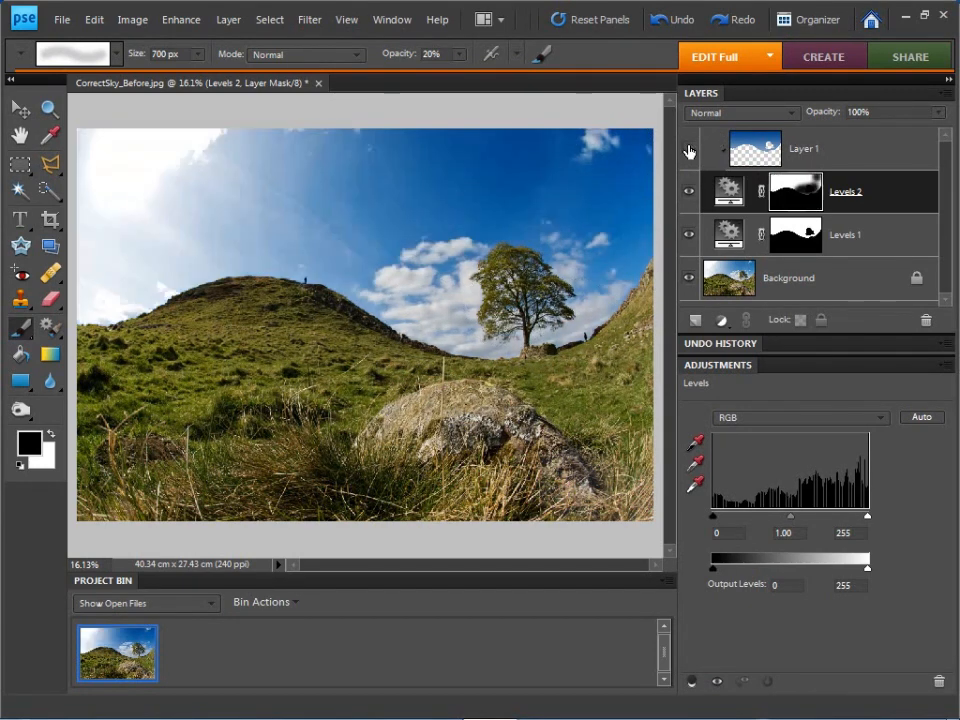
{"action": "left_click", "coordinate": [688, 150]}
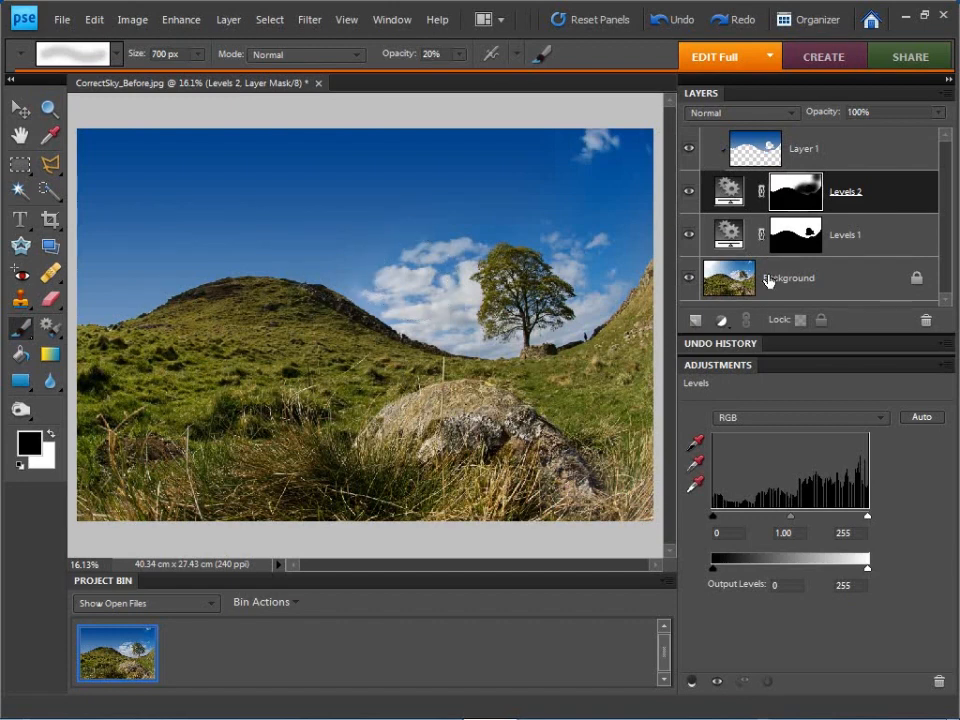
- Select all layers from Layer 1 down to Background and stamp a merged copy of them onto a new layer on top
{"action": "left_click", "coordinate": [765, 148]}
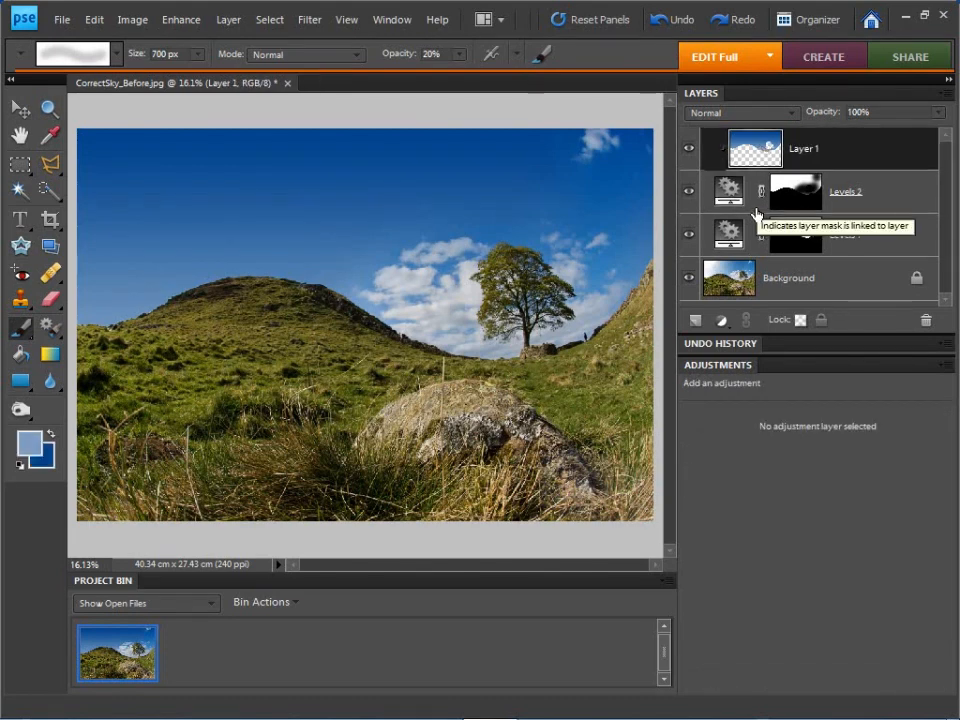
{"action": "left_click", "coordinate": [750, 278]}
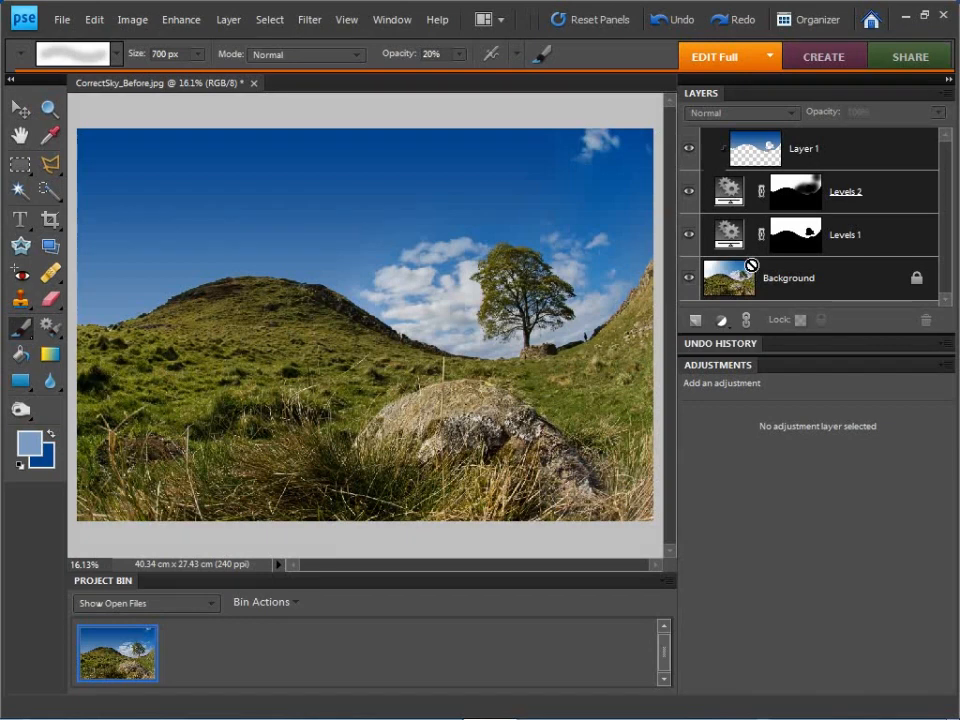
{"action": "key", "text": "ctrl+alt+shift+e"}
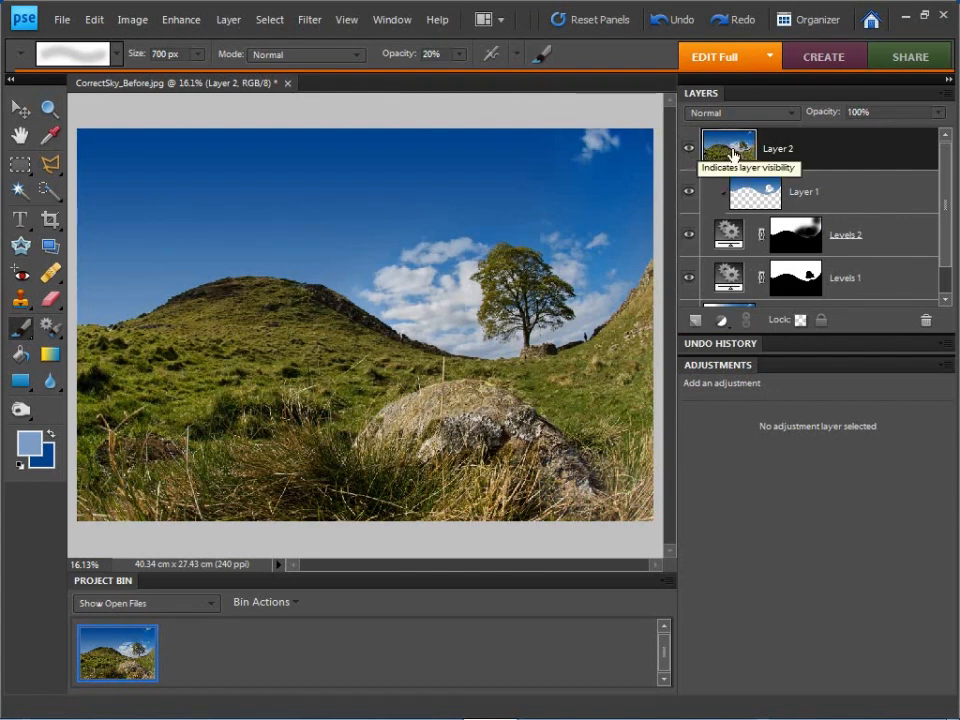
- Outline the small cloud just left of the treetop with the freehand Lasso and copy it from Layer 2 to a new layer
{"action": "left_click", "coordinate": [52, 168]}
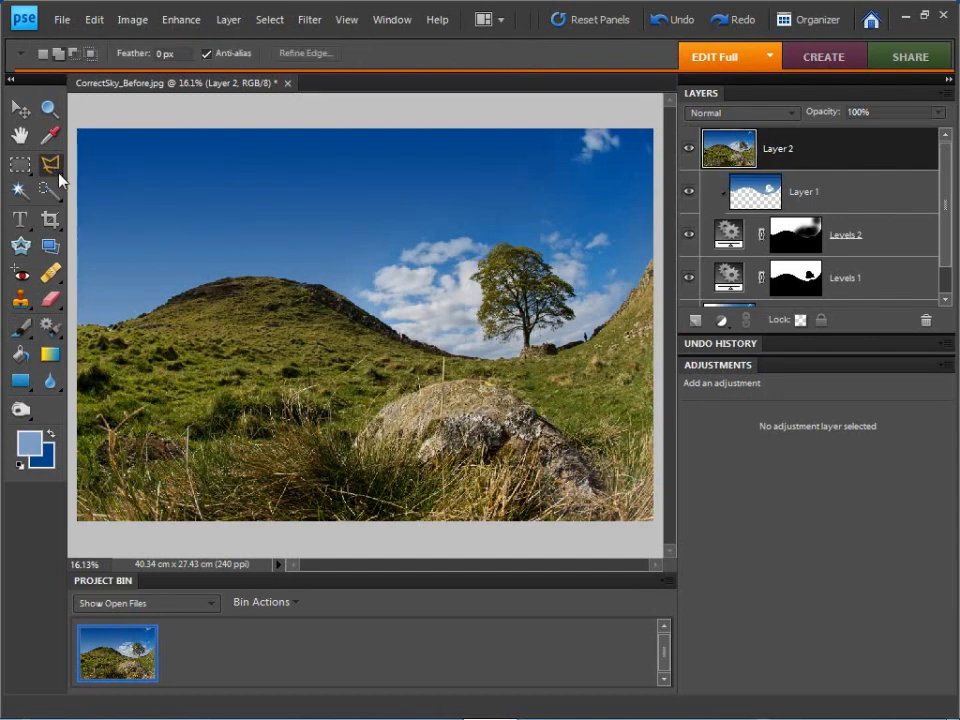
{"action": "left_click", "coordinate": [51, 167]}
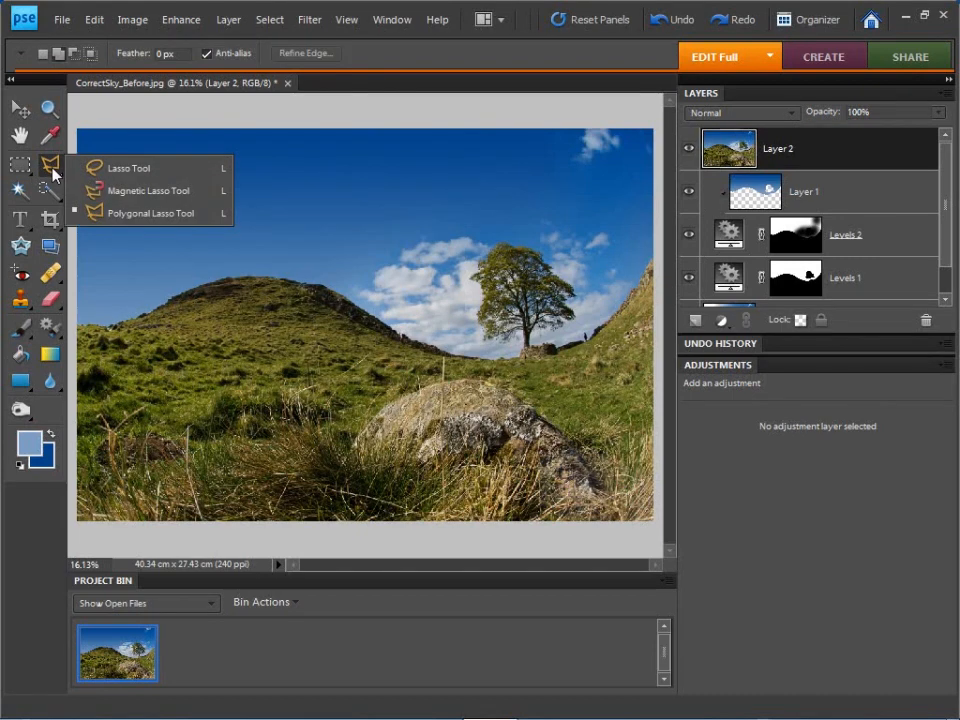
{"action": "left_click", "coordinate": [167, 168]}
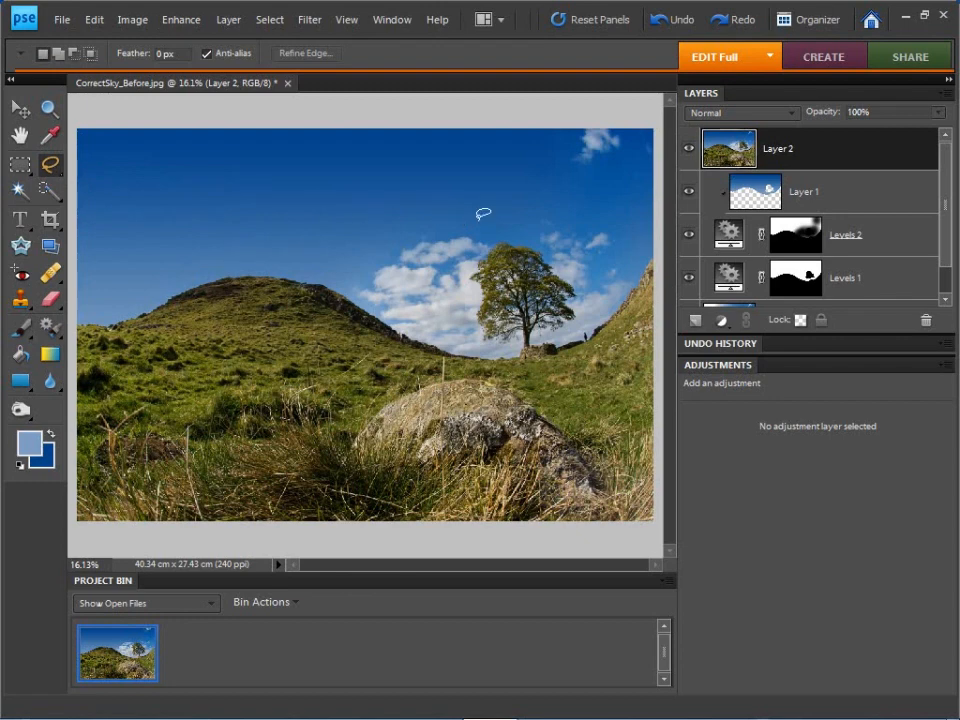
{"action": "mouse_move", "coordinate": [466, 221]}
{"action": "left_mouse_down"}
{"action": "mouse_move", "coordinate": [397, 239]}
{"action": "mouse_move", "coordinate": [482, 242]}
{"action": "left_mouse_up"}
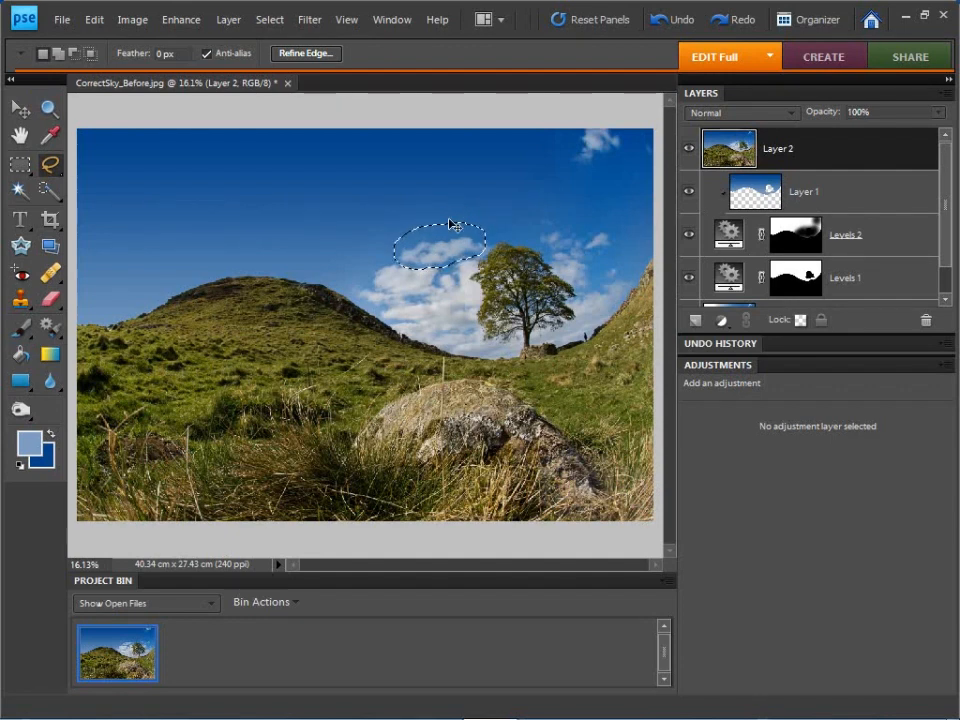
{"action": "key", "text": "ctrl+j"}
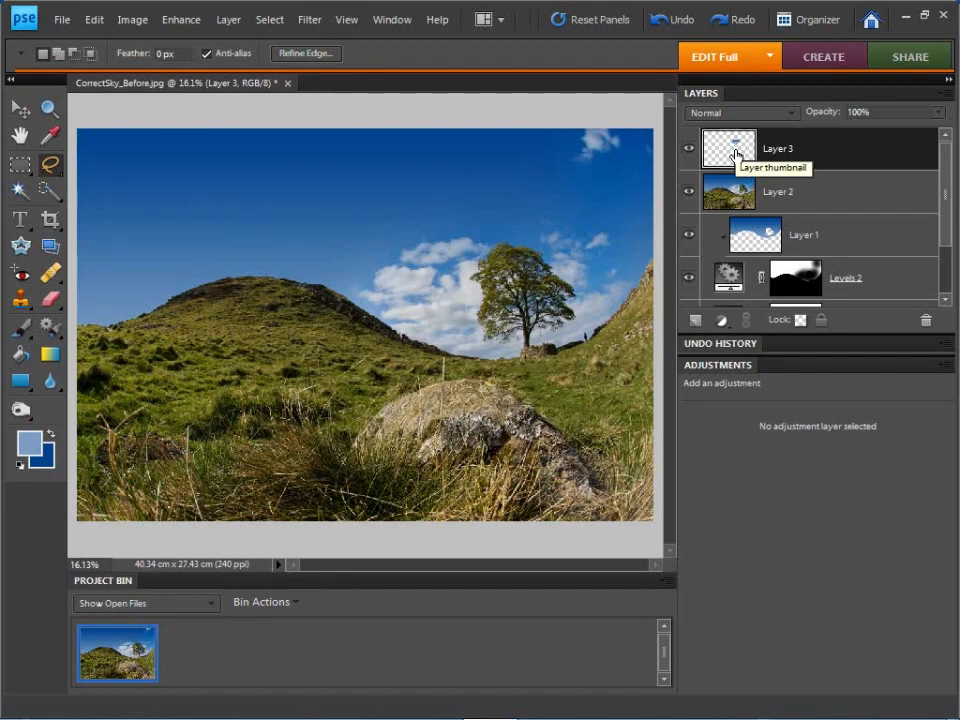
- Move the copied cloud into the sky above the hill and darken it with Levels, setting the input black point to 40
{"action": "key", "text": "v"}
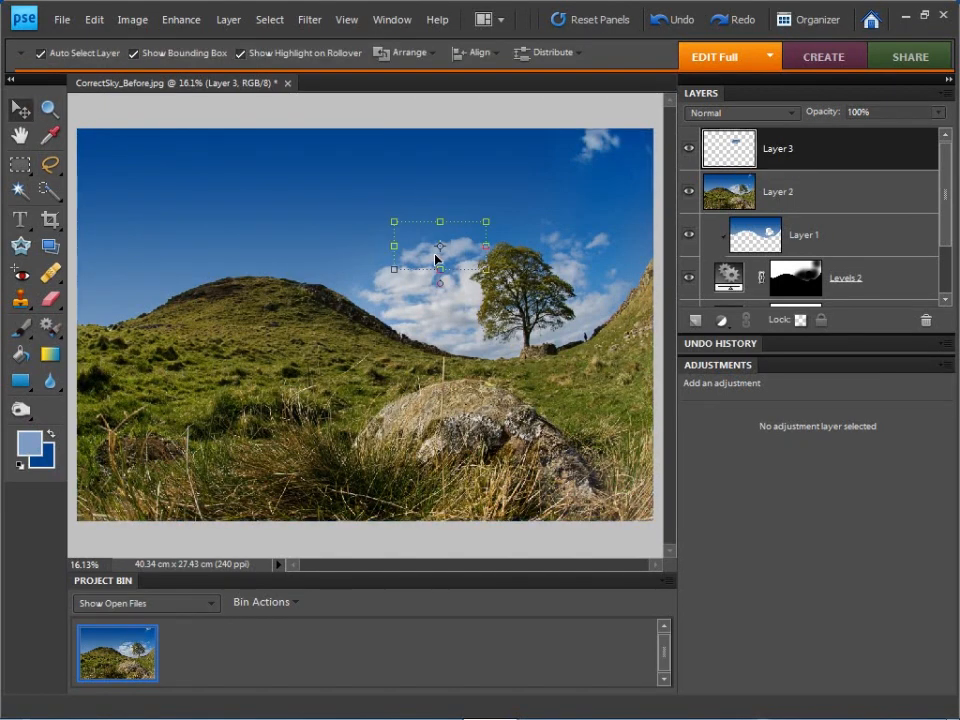
{"action": "left_click_drag", "start_coordinate": [423, 255], "coordinate": [328, 177]}
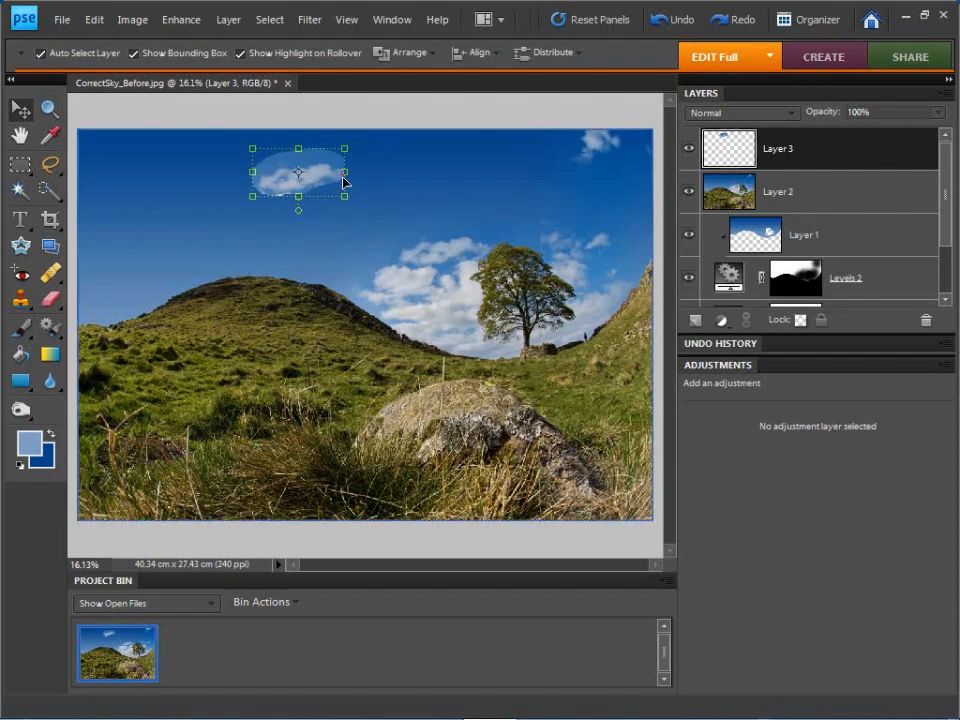
{"action": "key", "text": "ctrl+l"}
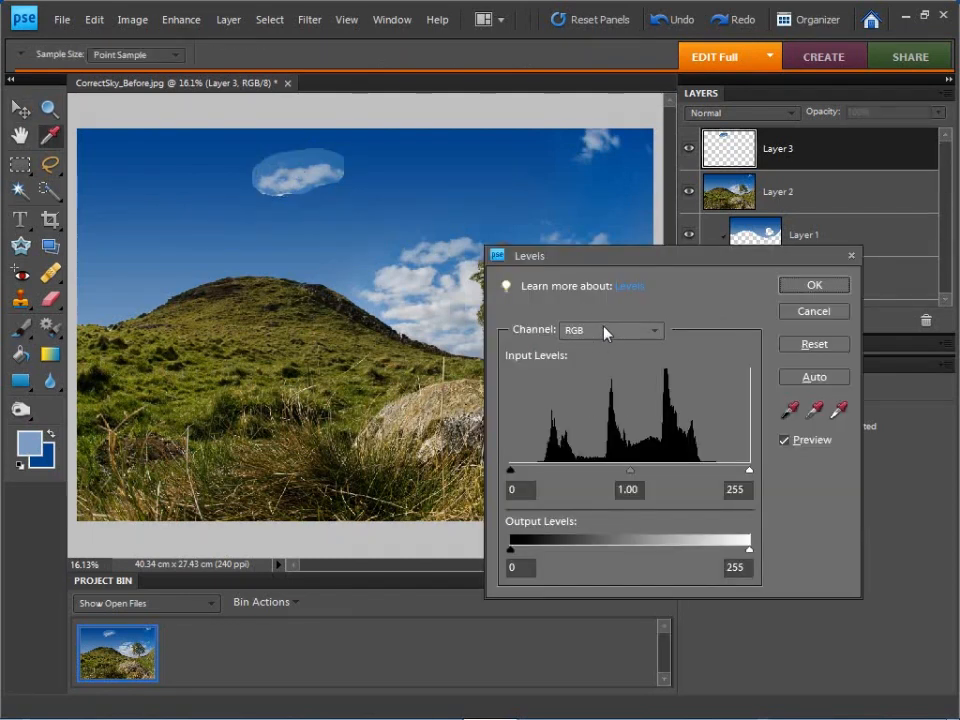
{"action": "left_click_drag", "start_coordinate": [511, 470], "coordinate": [547, 470]}
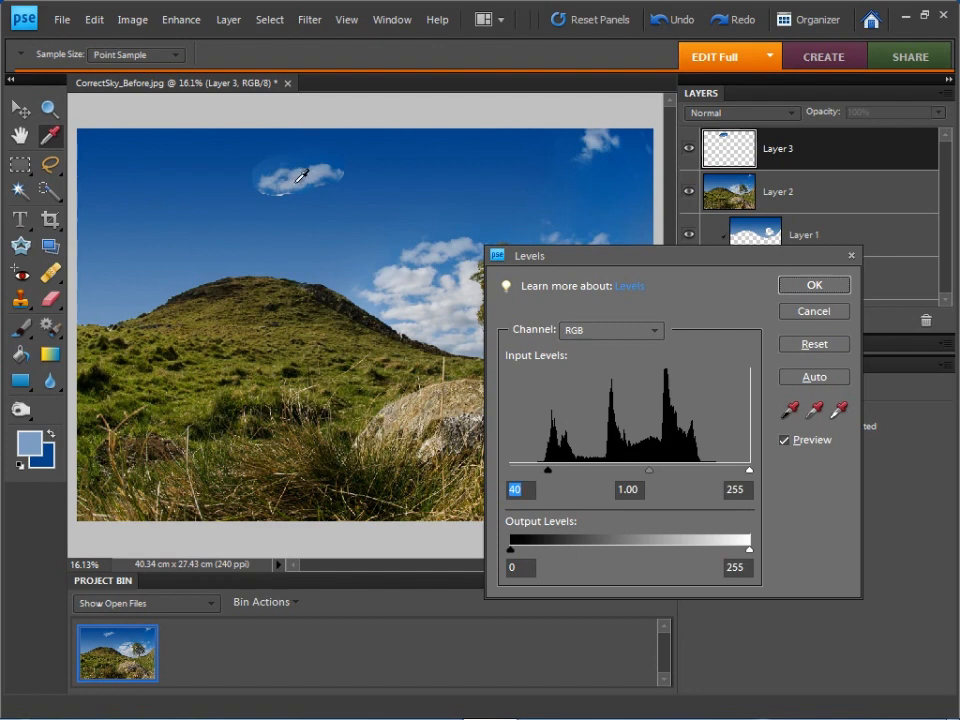
{"action": "left_click", "coordinate": [810, 285]}
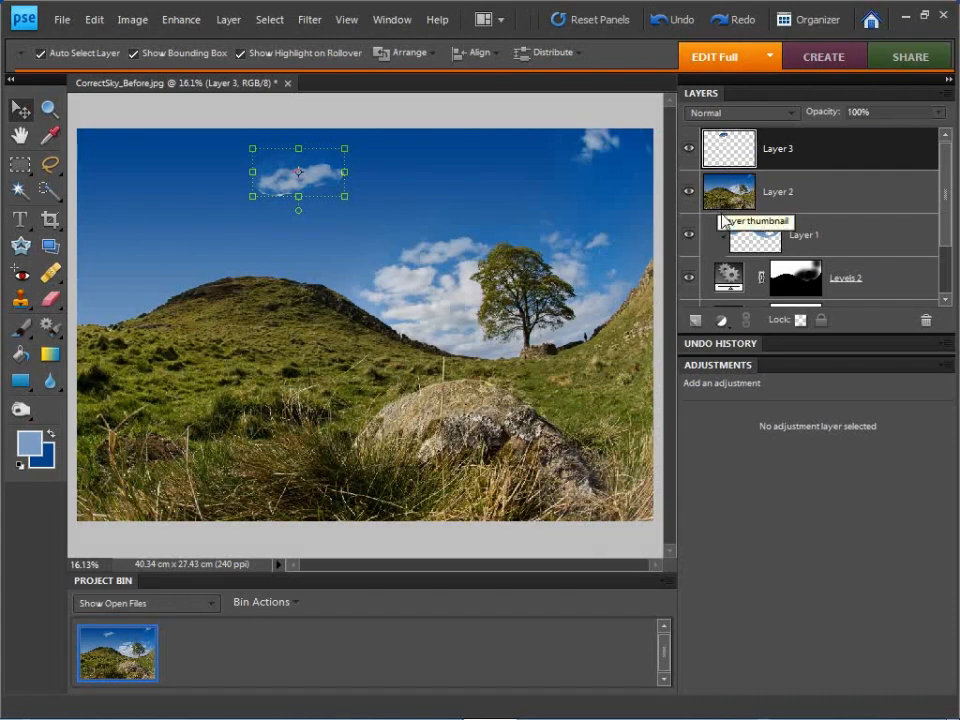
- Add a Levels adjustment layer, place it beneath the copied cloud on Layer 3 and clip Layer 3 to it
{"action": "left_click", "coordinate": [722, 325]}
{"action": "left_click", "coordinate": [756, 403]}
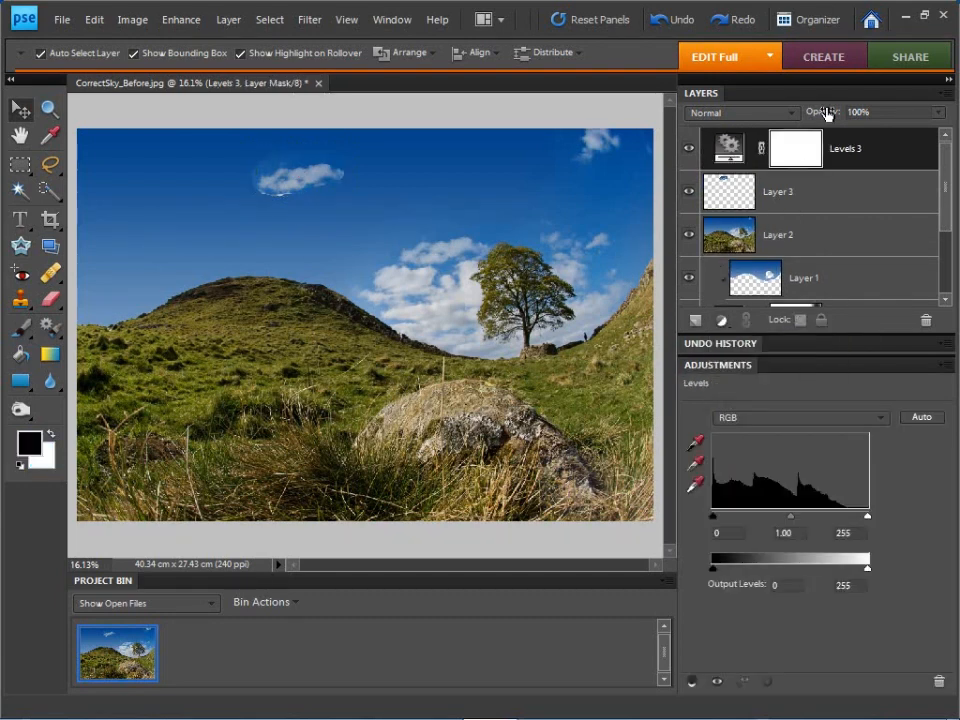
{"action": "left_click_drag", "start_coordinate": [765, 152], "coordinate": [775, 189]}
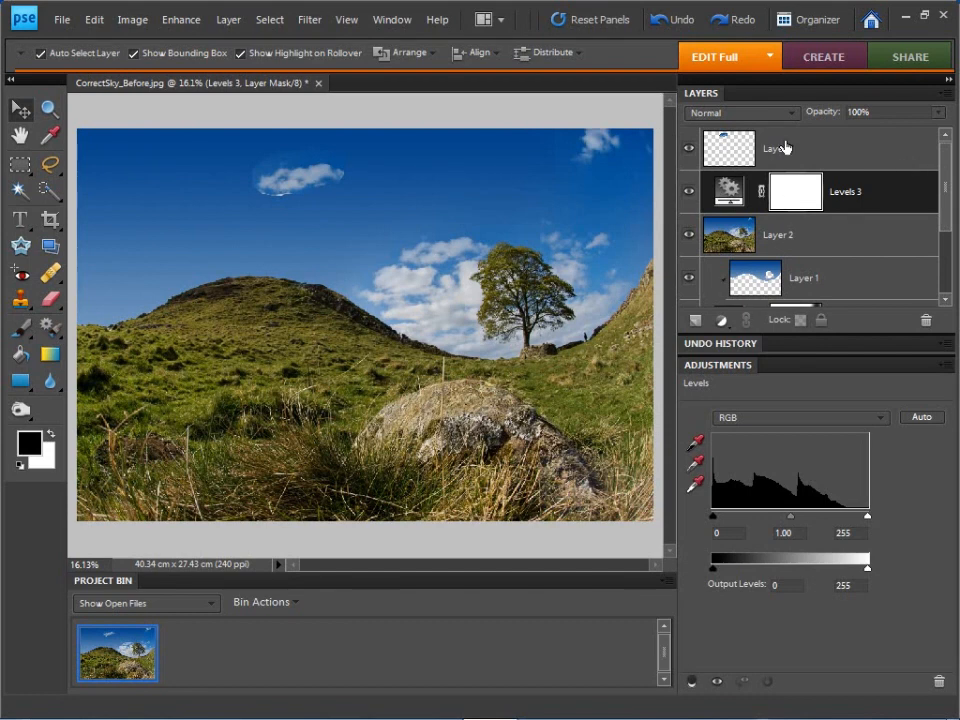
{"action": "left_click", "coordinate": [900, 170], "text": "alt"}
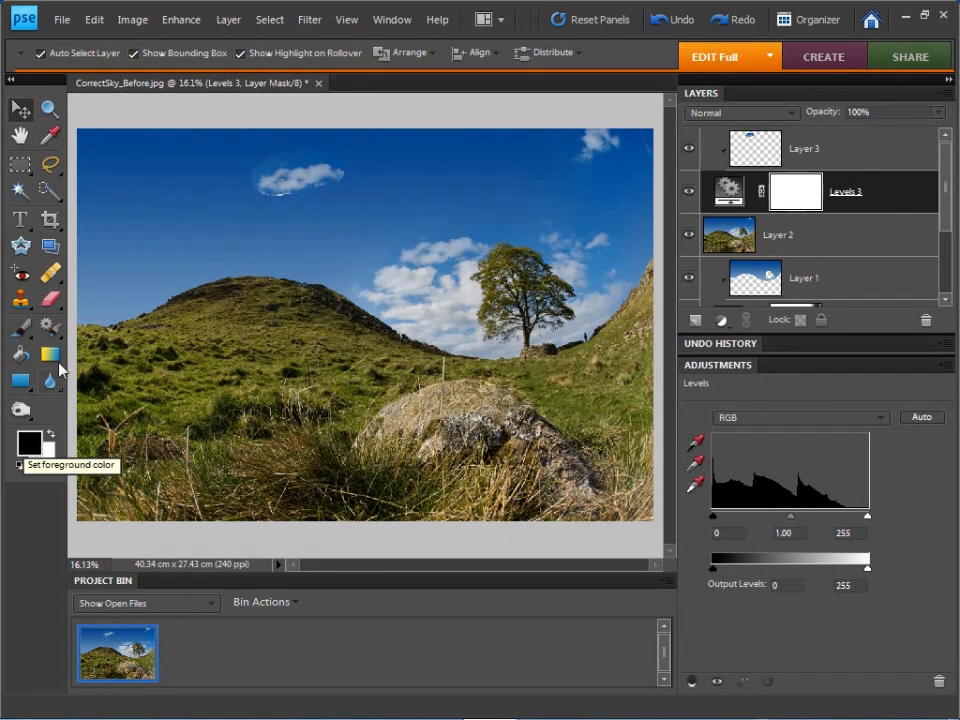
- With the Brush reduced to 175 px, paint black on the Levels 3 mask along the copied cloud's right and upper edges
{"action": "left_click", "coordinate": [20, 326]}
{"action": "key", "text": "bracketleft"}
{"action": "key", "text": "bracketleft"}
{"action": "key", "text": "bracketleft"}
{"action": "key", "text": "bracketleft"}
{"action": "key", "text": "bracketleft"}
{"action": "key", "text": "bracketleft"}
{"action": "key", "text": "bracketleft"}
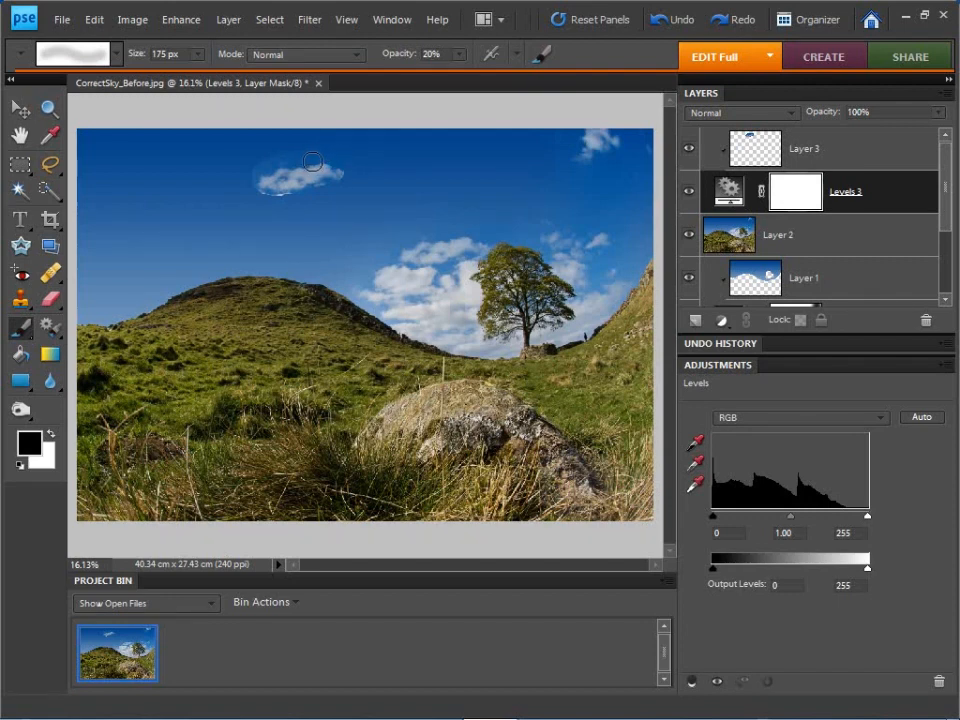
{"action": "key", "text": "ctrl+equal"}
{"action": "key", "text": "ctrl+equal"}
{"action": "key", "text": "ctrl+equal"}
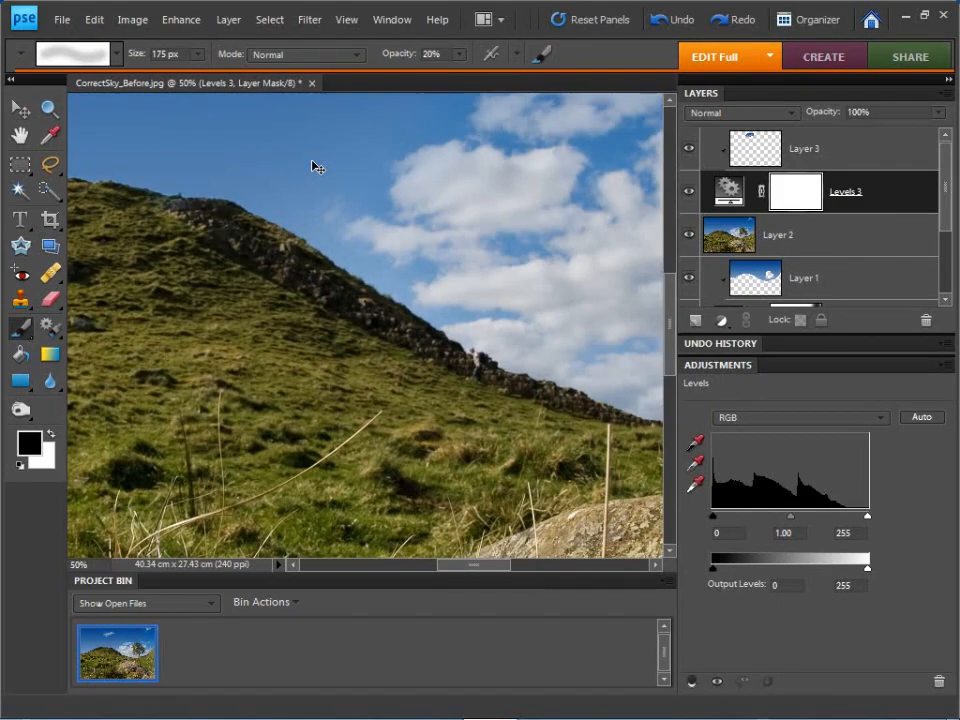
{"action": "key", "text": "ctrl+equal"}
{"action": "key", "text": "ctrl+equal"}
{"action": "left_click_drag", "start_coordinate": [313, 231], "coordinate": [277, 338]}
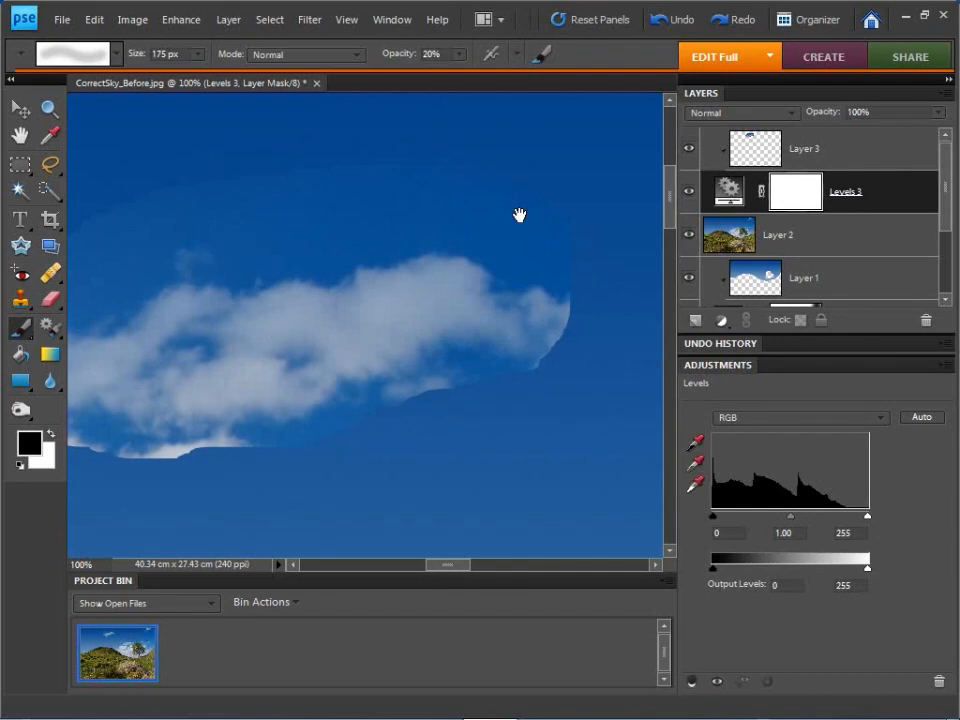
{"action": "mouse_move", "coordinate": [535, 197]}
{"action": "left_mouse_down"}
{"action": "mouse_move", "coordinate": [448, 154]}
{"action": "mouse_move", "coordinate": [566, 208]}
{"action": "mouse_move", "coordinate": [587, 236]}
{"action": "mouse_move", "coordinate": [486, 162]}
{"action": "mouse_move", "coordinate": [343, 184]}
{"action": "mouse_move", "coordinate": [343, 176]}
{"action": "mouse_move", "coordinate": [420, 168]}
{"action": "left_mouse_up"}
{"action": "mouse_move", "coordinate": [432, 168]}
{"action": "left_mouse_down"}
{"action": "mouse_move", "coordinate": [467, 176]}
{"action": "mouse_move", "coordinate": [257, 182]}
{"action": "left_mouse_up"}
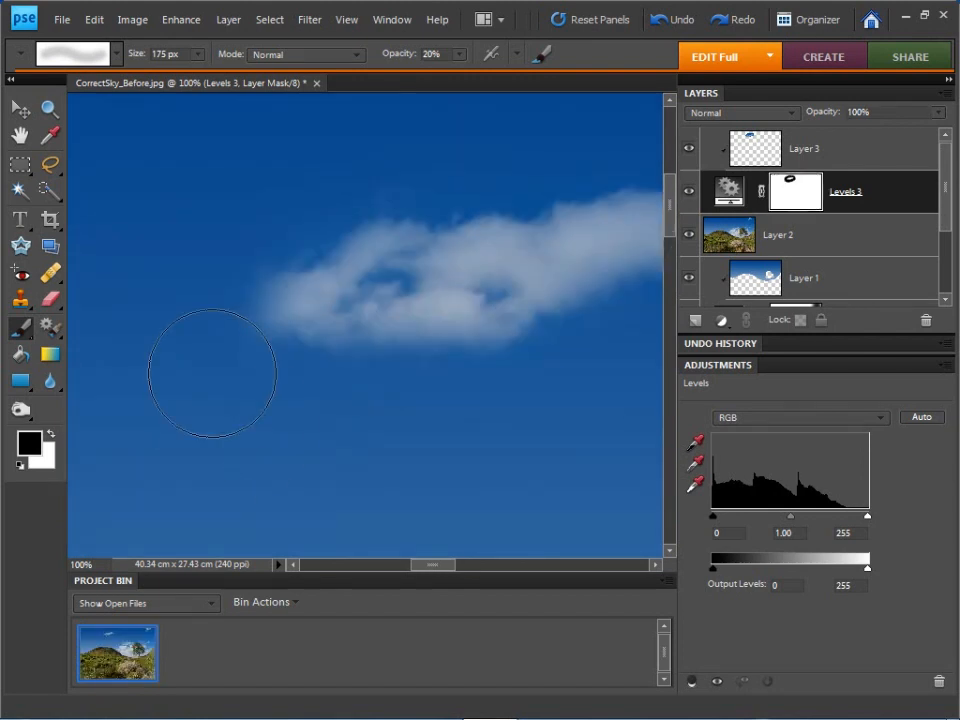
- Paint black around the copied cloud's left and lower outline on the Levels 3 mask to blend its remaining edges into the sky
{"action": "mouse_move", "coordinate": [208, 368]}
{"action": "left_mouse_down"}
{"action": "mouse_move", "coordinate": [274, 428]}
{"action": "mouse_move", "coordinate": [451, 418]}
{"action": "mouse_move", "coordinate": [424, 437]}
{"action": "mouse_move", "coordinate": [335, 425]}
{"action": "left_mouse_up"}
{"action": "mouse_move", "coordinate": [424, 181]}
{"action": "left_mouse_down"}
{"action": "mouse_move", "coordinate": [310, 242]}
{"action": "mouse_move", "coordinate": [309, 214]}
{"action": "left_mouse_up"}
{"action": "key", "text": "ctrl+minus"}
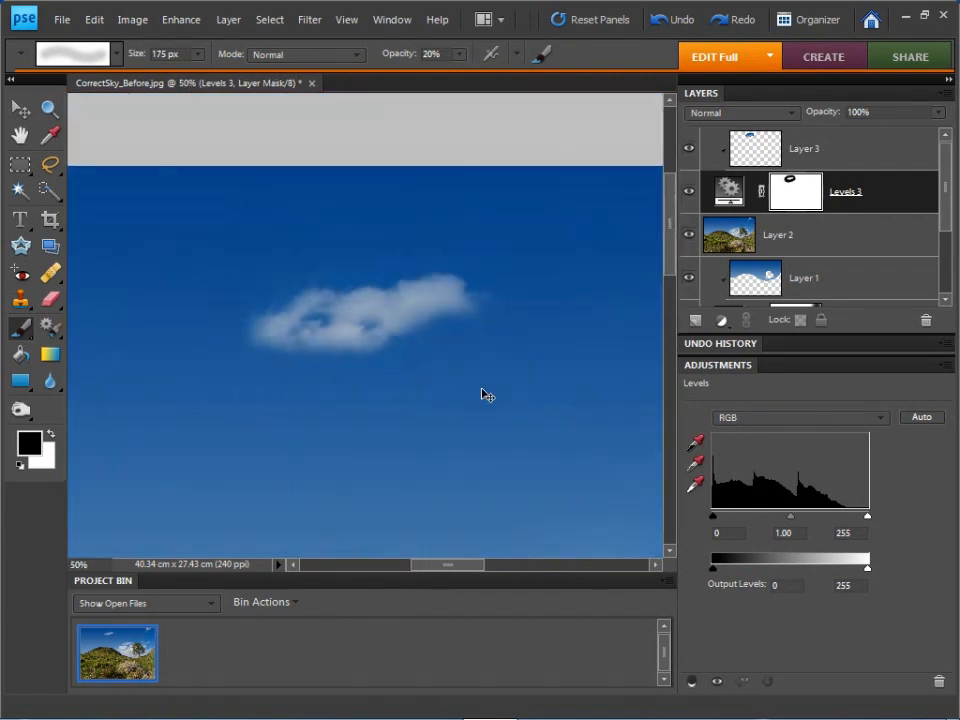
{"action": "key", "text": "ctrl+minus"}
{"action": "key", "text": "ctrl+minus"}
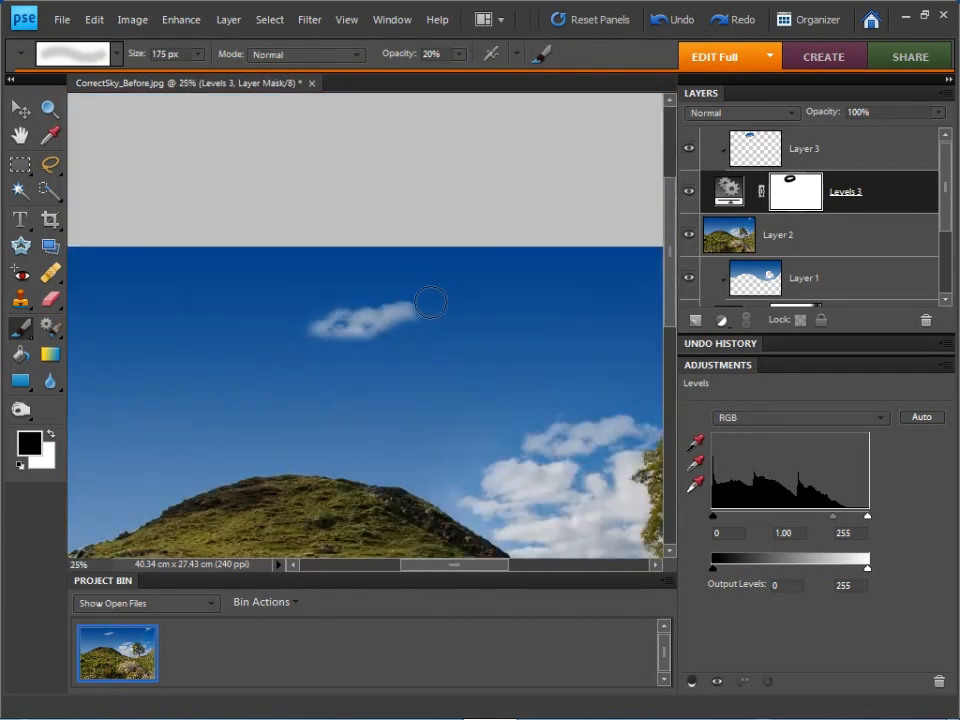
{"action": "key", "text": "ctrl+minus"}
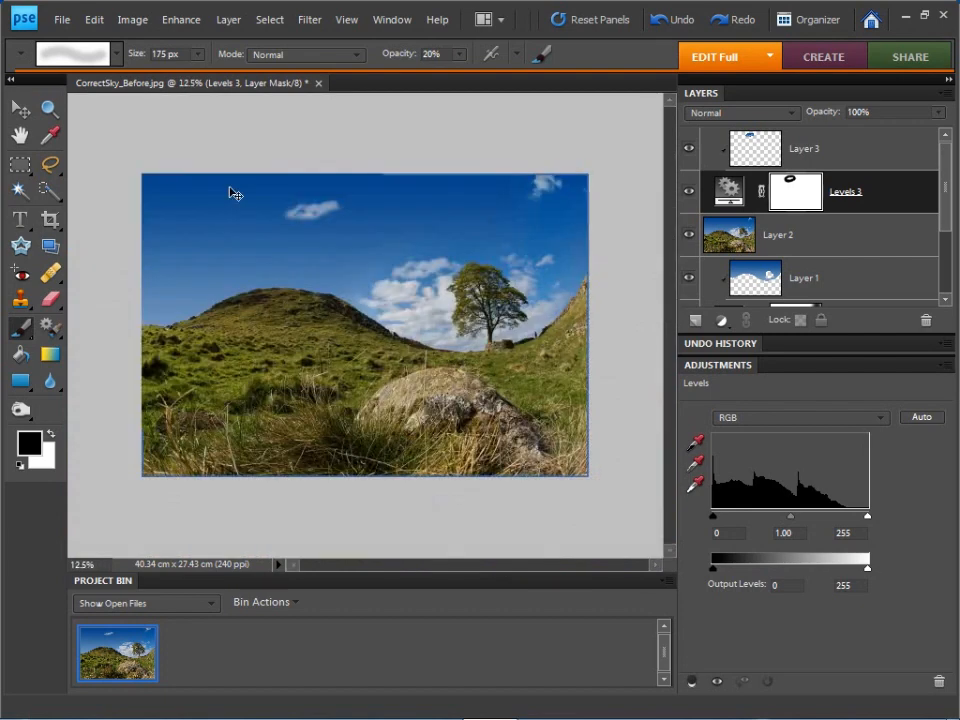
{"action": "key", "text": "ctrl+plus"}
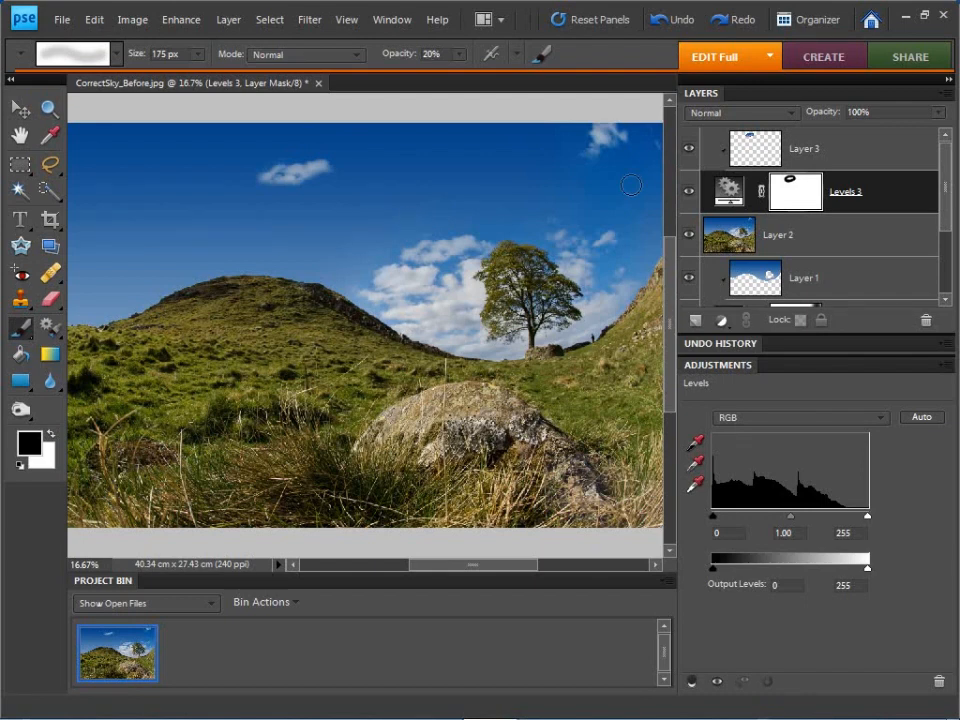
- Lasso the cloud bank between the hill and the tree on Layer 2 and copy it to a new layer
{"action": "left_click", "coordinate": [726, 240]}
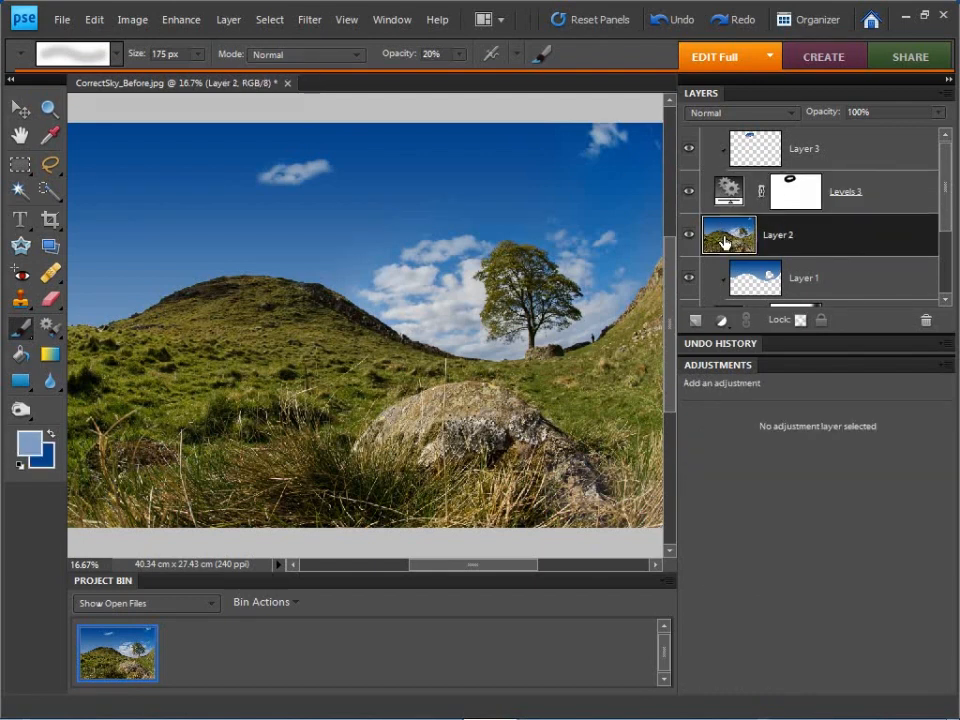
{"action": "left_click", "coordinate": [49, 164]}
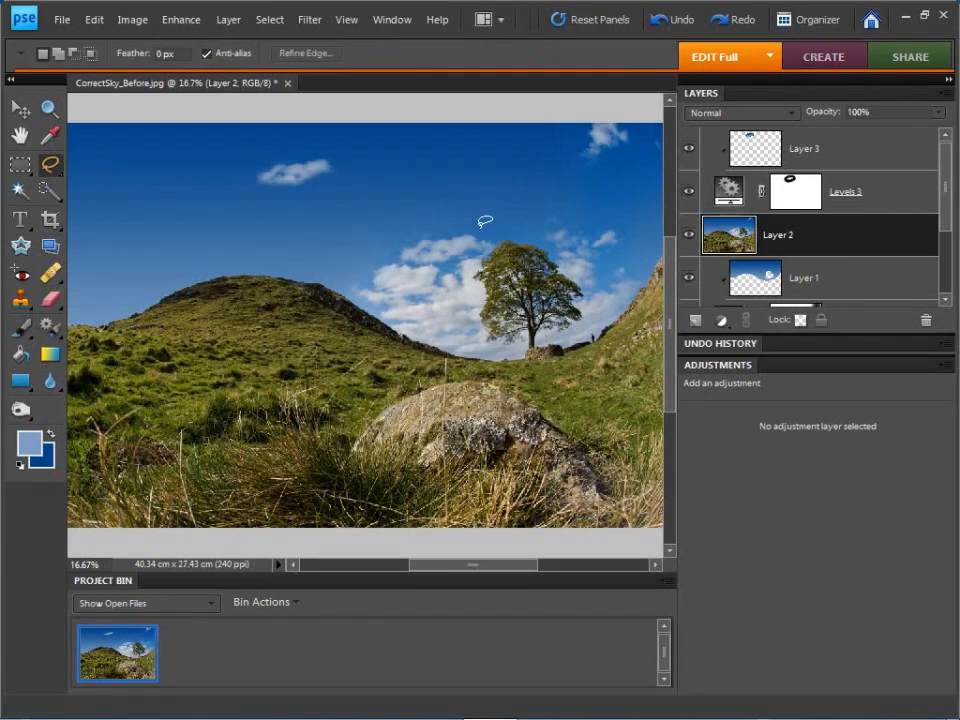
{"action": "left_click_drag", "start_coordinate": [488, 227], "coordinate": [397, 235]}
{"action": "mouse_move", "coordinate": [361, 302]}
{"action": "left_mouse_down"}
{"action": "mouse_move", "coordinate": [468, 360]}
{"action": "mouse_move", "coordinate": [505, 360]}
{"action": "mouse_move", "coordinate": [478, 313]}
{"action": "left_mouse_up"}
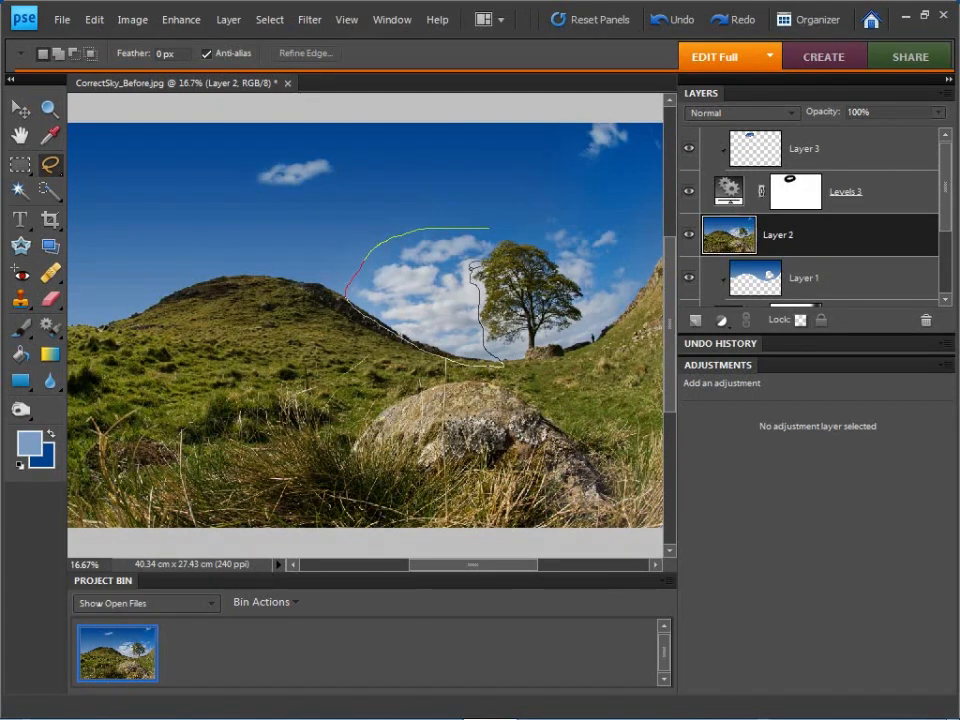
{"action": "left_click_drag", "start_coordinate": [492, 220], "coordinate": [493, 226]}
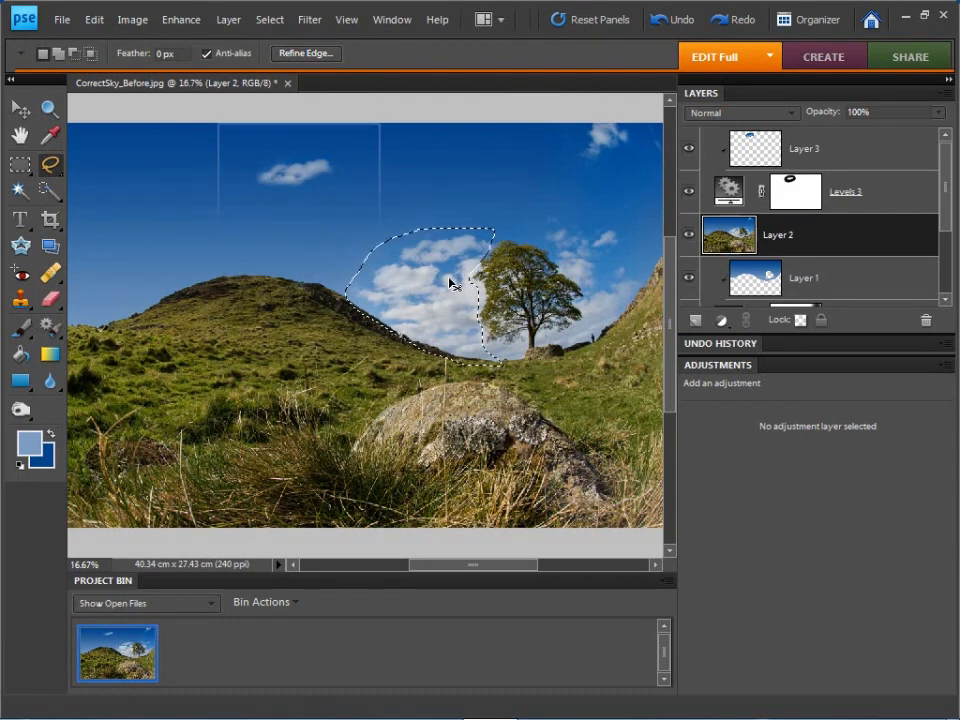
{"action": "key", "text": "ctrl+j"}
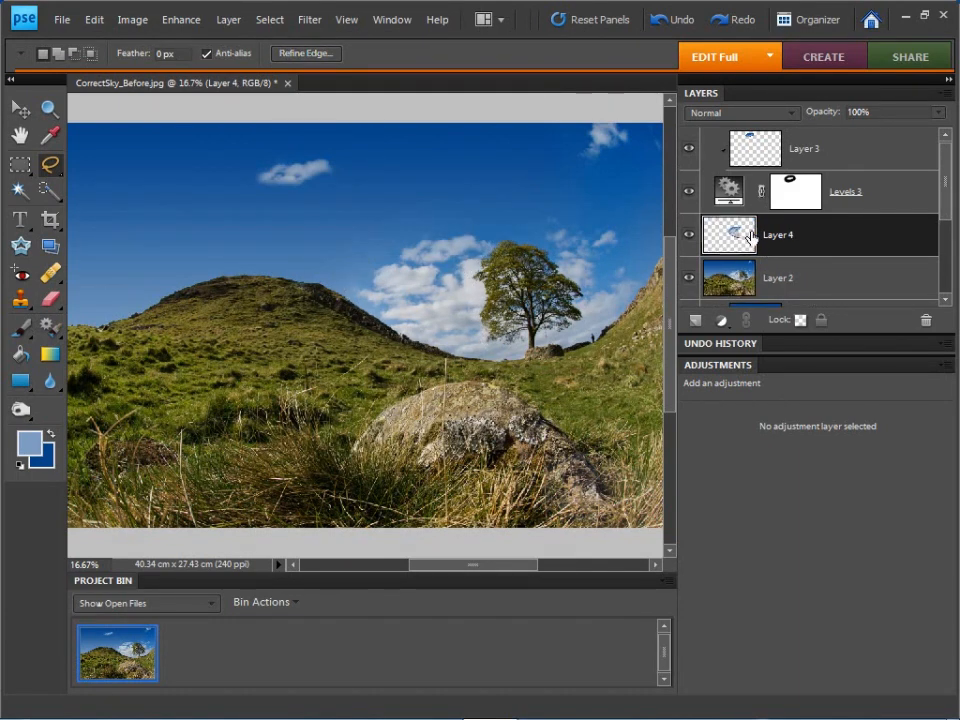
- Turn off Auto Select Layer and move the copied cloud bank on Layer 4 over the hill's left slope
{"action": "key", "text": "v"}
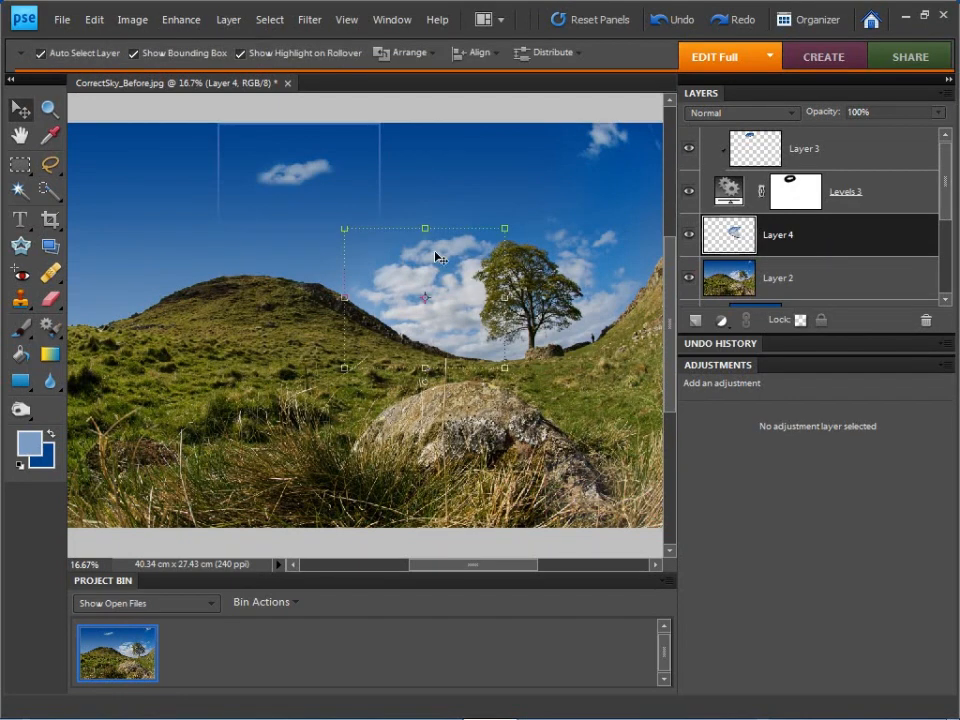
{"action": "left_click", "coordinate": [86, 56]}
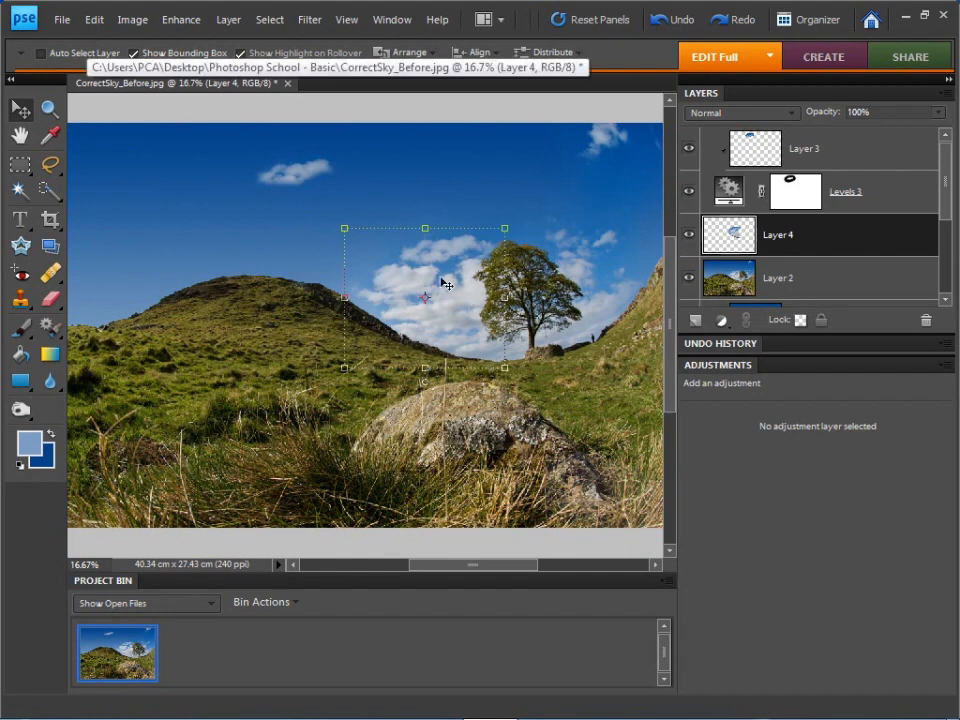
{"action": "left_click_drag", "start_coordinate": [425, 280], "coordinate": [156, 267]}
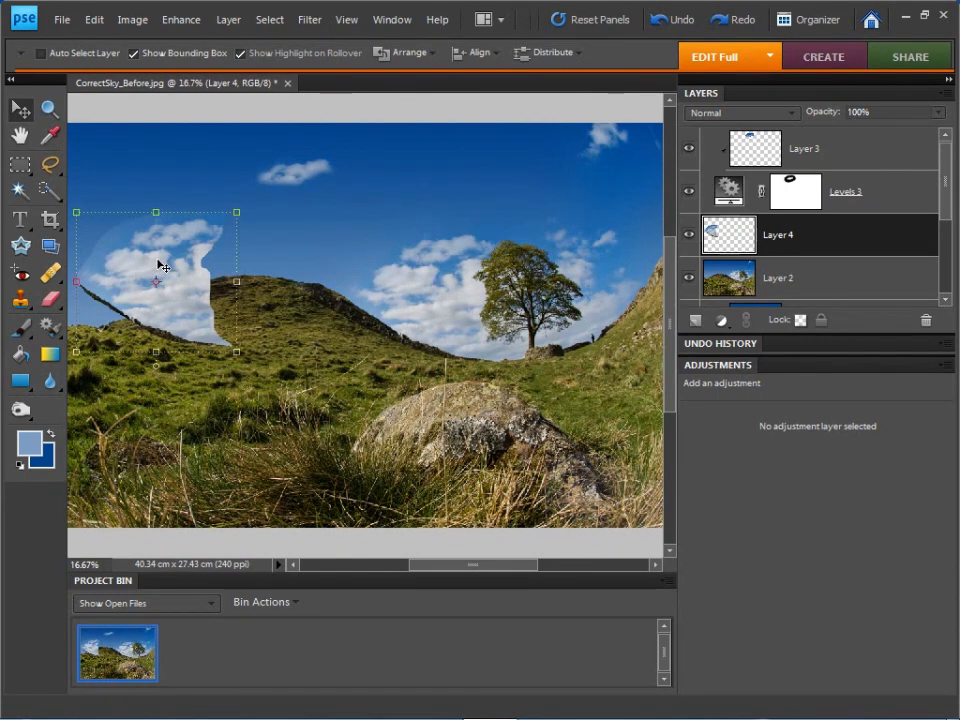
- Flip Layer 4 horizontally and shift it left so its clouds meet the hill's left slope
{"action": "left_click", "coordinate": [132, 20]}
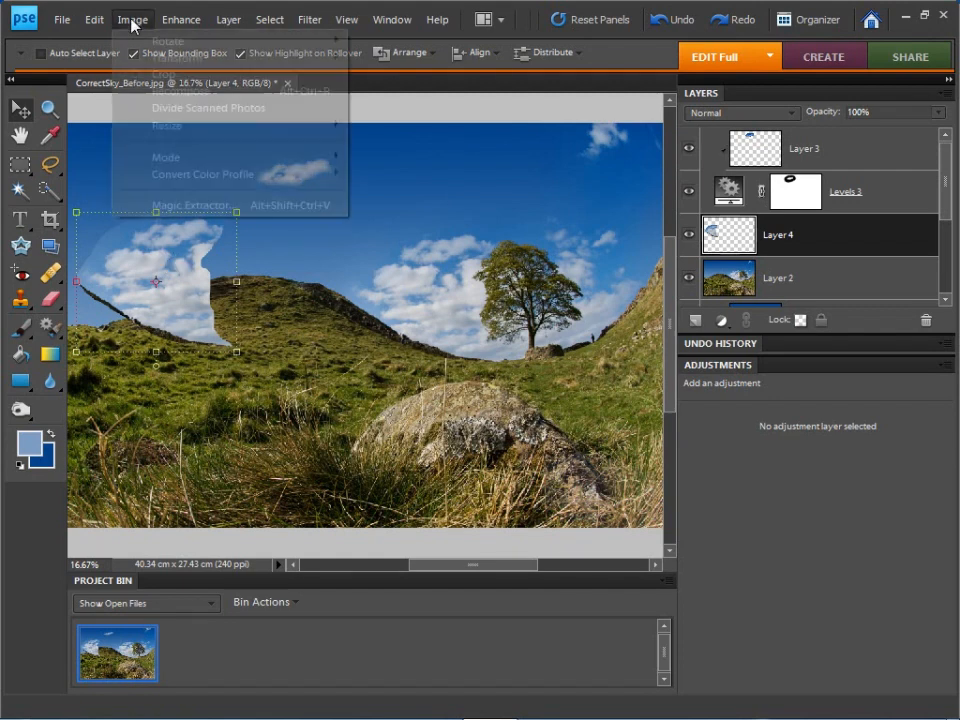
{"action": "mouse_move", "coordinate": [170, 41]}
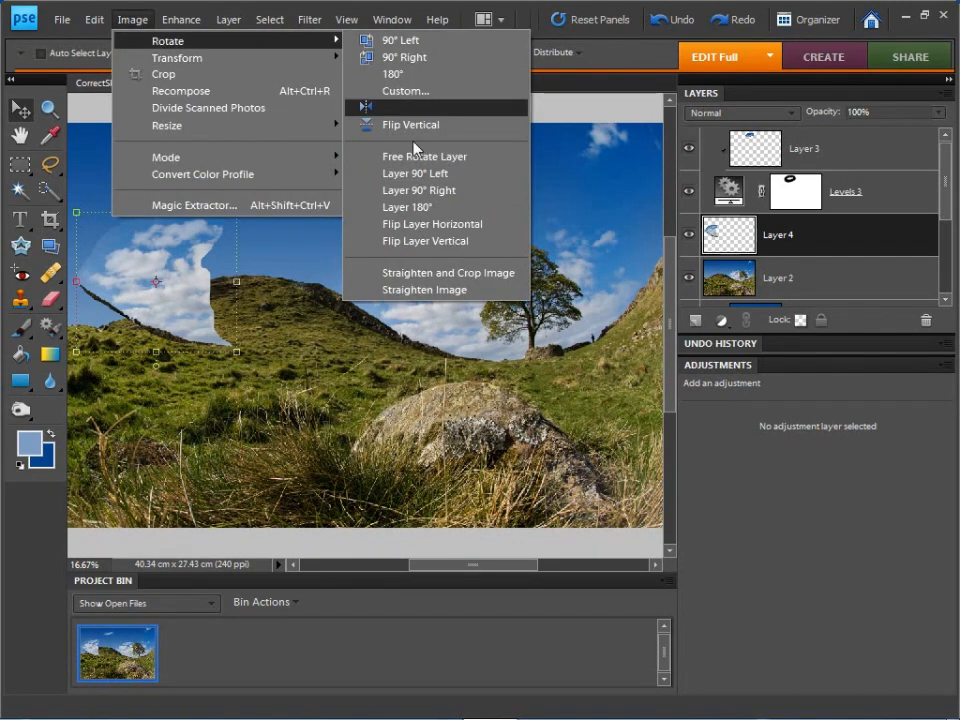
{"action": "left_click", "coordinate": [432, 224]}
{"action": "left_click_drag", "start_coordinate": [201, 268], "coordinate": [156, 270]}
- Scale the flipped cloud bank proportionally to 116.3% and fit it against the hill's left slope
{"action": "key", "text": "space"}
{"action": "left_click_drag", "start_coordinate": [248, 368], "coordinate": [323, 356]}
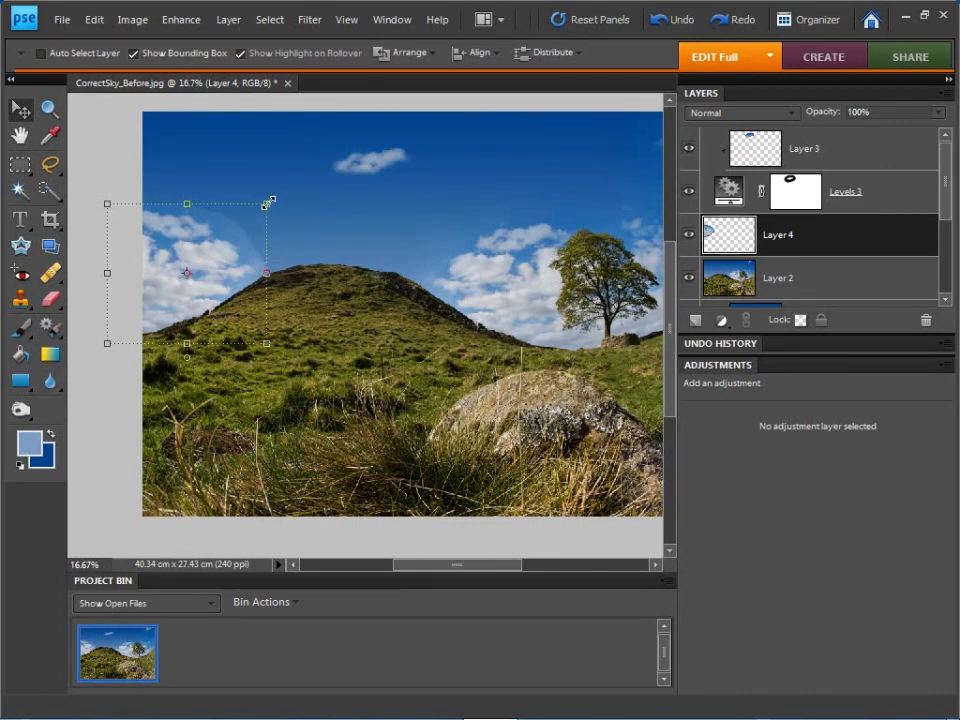
{"action": "left_click_drag", "start_coordinate": [266, 203], "coordinate": [293, 181]}
{"action": "left_click_drag", "start_coordinate": [255, 238], "coordinate": [244, 242]}
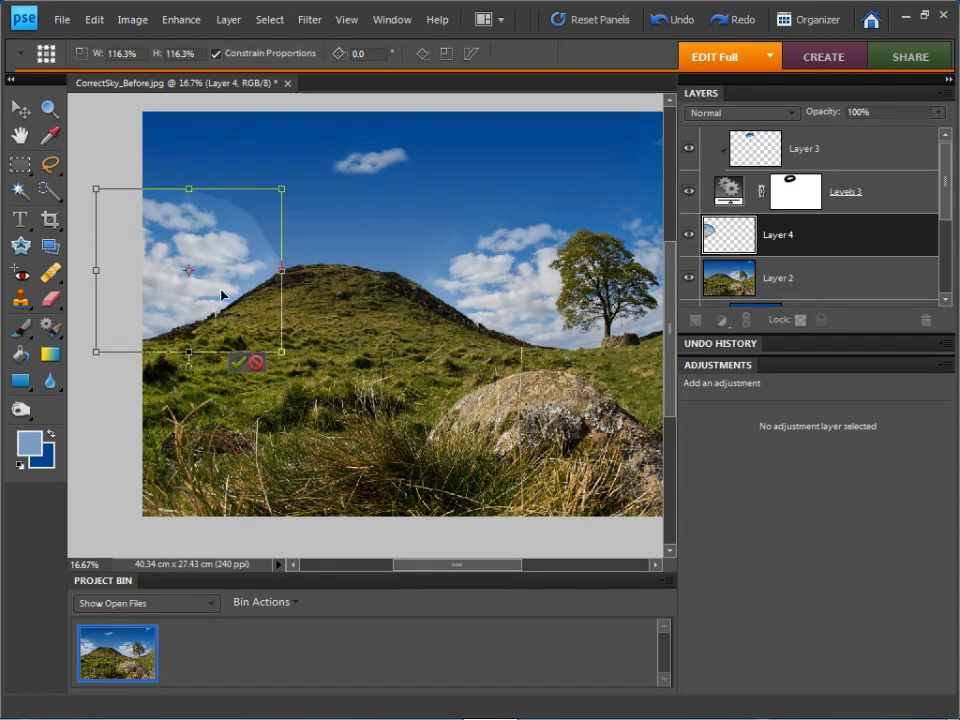
{"action": "left_click", "coordinate": [240, 364]}
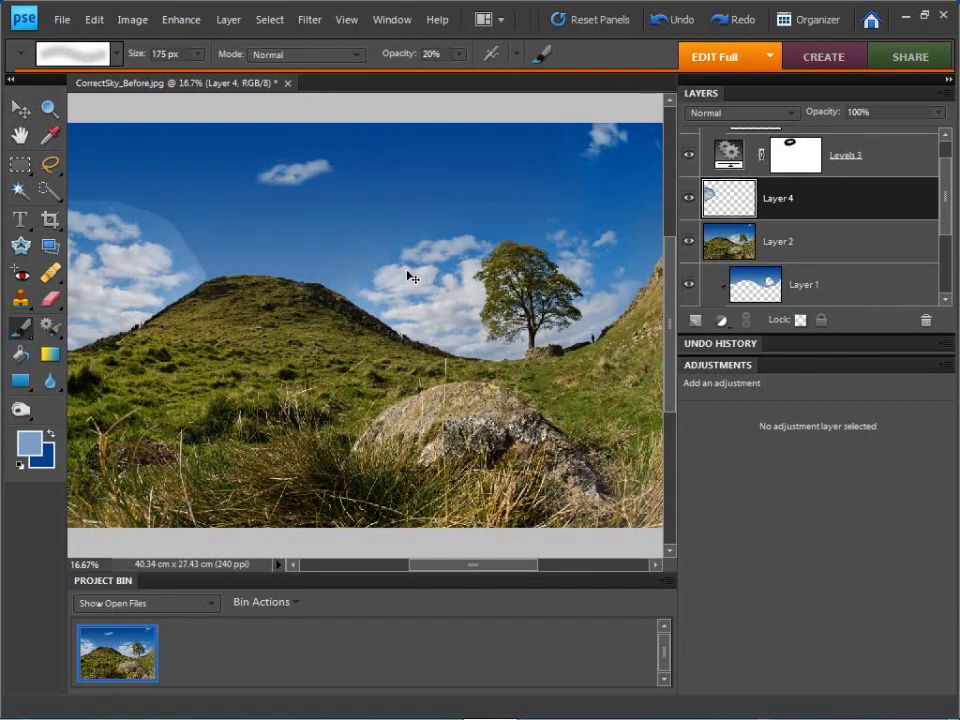
- Darken the clouds on Layer 4 with Levels by setting the midtone input to 0.85
{"action": "key", "text": "ctrl+l"}
{"action": "left_click_drag", "start_coordinate": [630, 470], "coordinate": [643, 472]}
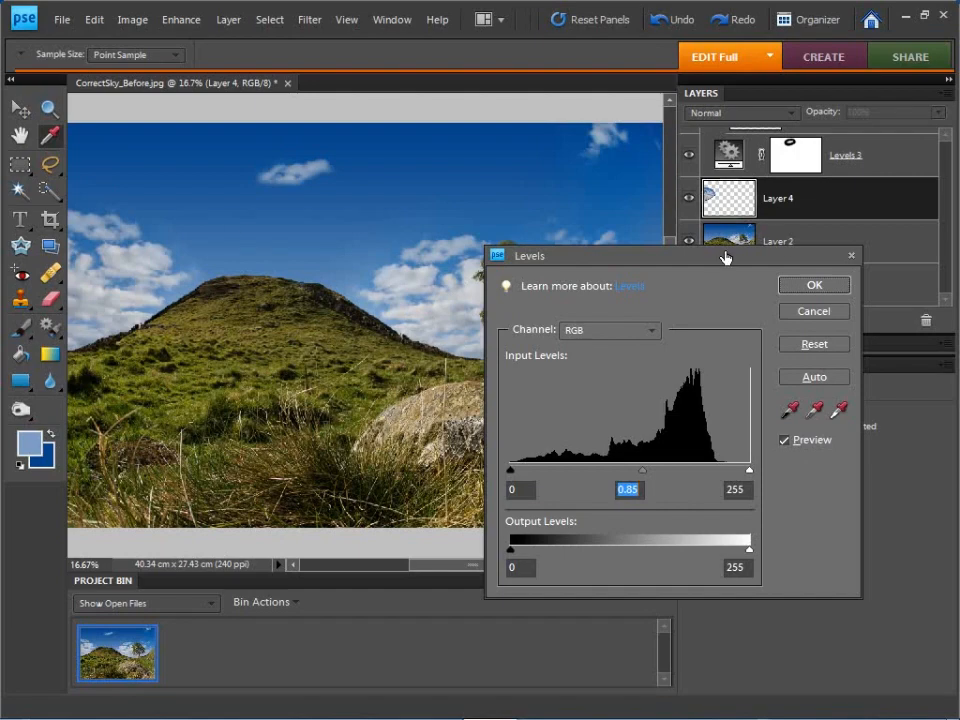
{"action": "left_click", "coordinate": [815, 287]}
- Add a Levels adjustment layer, place it beneath Layer 4 and clip Layer 4 to it
{"action": "key", "text": "b"}
{"action": "key", "text": "ctrl+equal"}
{"action": "key", "text": "ctrl+equal"}
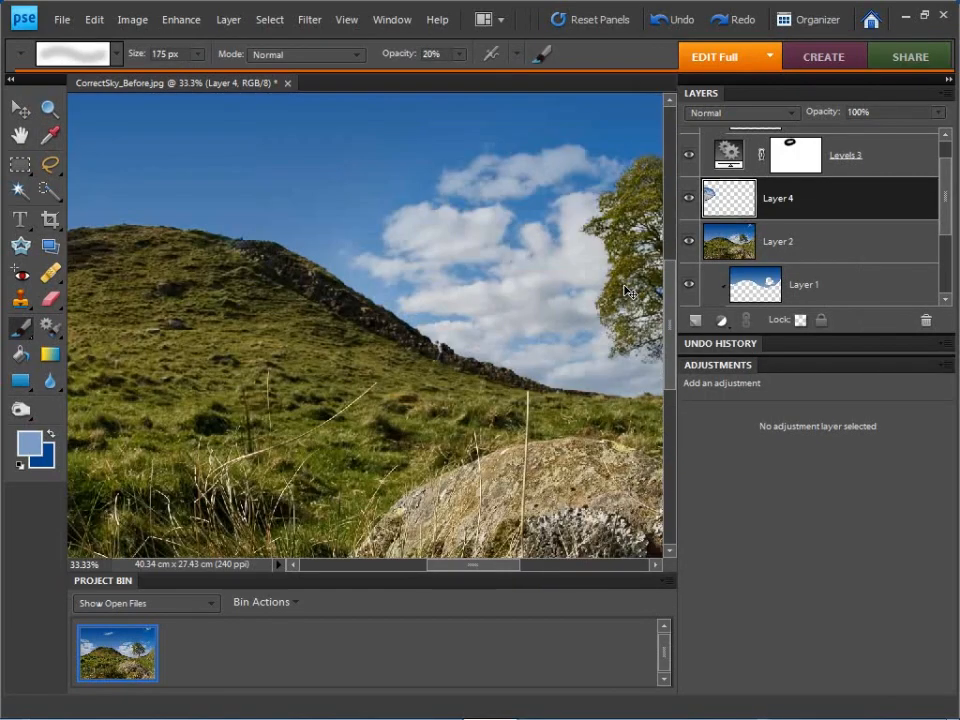
{"action": "left_click_drag", "start_coordinate": [161, 177], "coordinate": [321, 265]}
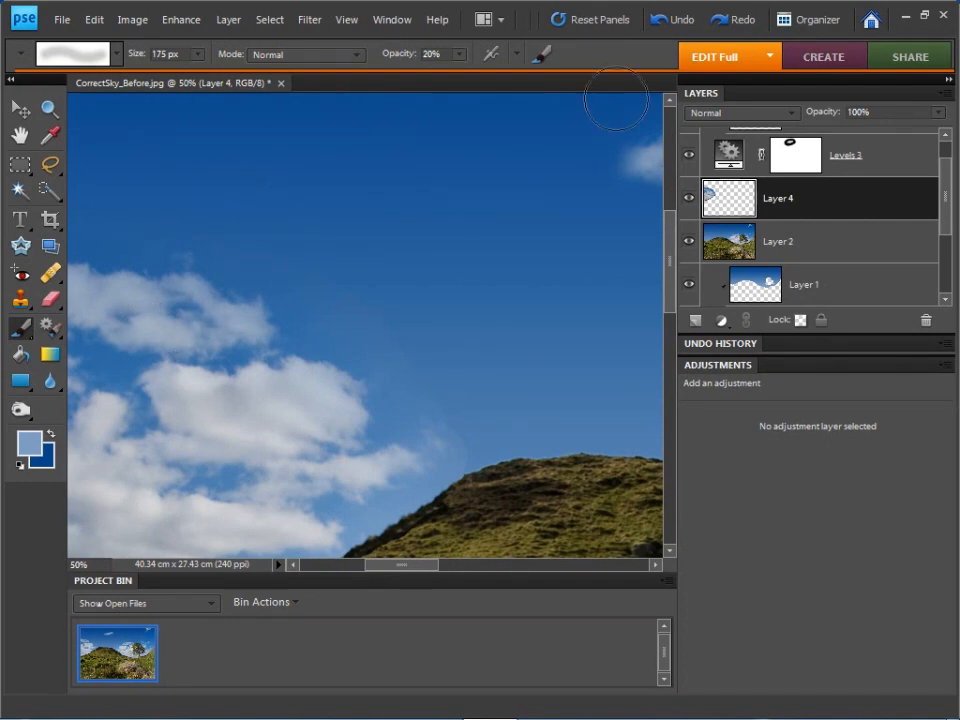
{"action": "left_click", "coordinate": [721, 320]}
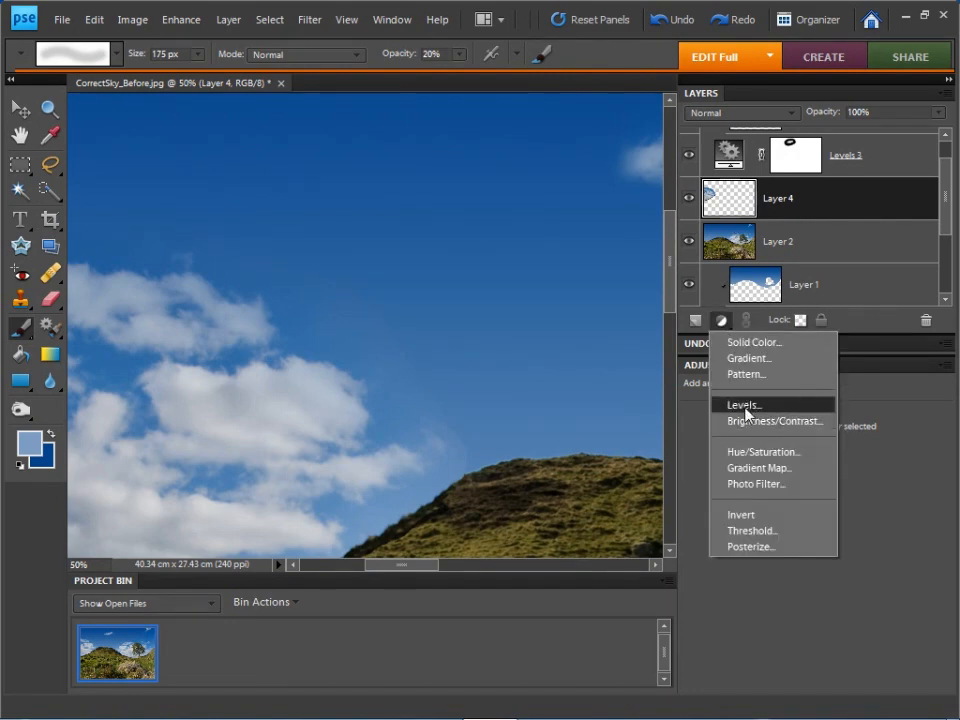
{"action": "left_click", "coordinate": [745, 405]}
{"action": "left_click_drag", "start_coordinate": [785, 196], "coordinate": [786, 258]}
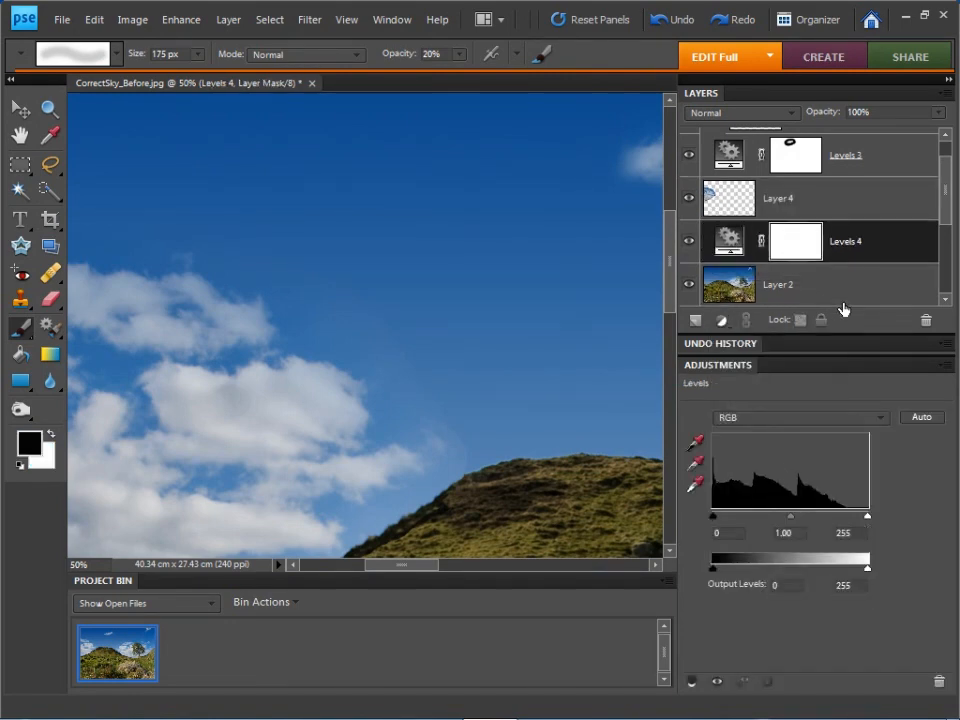
{"action": "left_click", "coordinate": [885, 220], "text": "alt"}
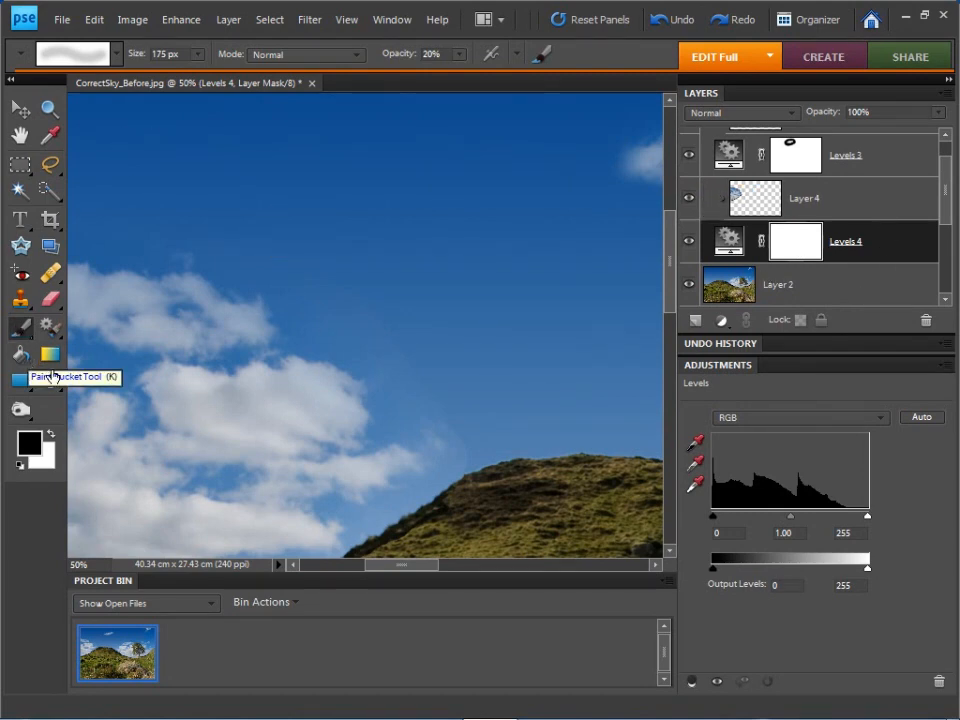
- Paint black on the Levels 4 mask along the cloud bank's upper-right edge down to the hill
{"action": "mouse_move", "coordinate": [111, 217]}
{"action": "left_mouse_down"}
{"action": "mouse_move", "coordinate": [191, 208]}
{"action": "mouse_move", "coordinate": [304, 251]}
{"action": "mouse_move", "coordinate": [438, 370]}
{"action": "left_mouse_up"}
{"action": "mouse_move", "coordinate": [423, 384]}
{"action": "left_mouse_down"}
{"action": "mouse_move", "coordinate": [484, 431]}
{"action": "mouse_move", "coordinate": [476, 441]}
{"action": "mouse_move", "coordinate": [428, 395]}
{"action": "mouse_move", "coordinate": [497, 443]}
{"action": "left_mouse_up"}
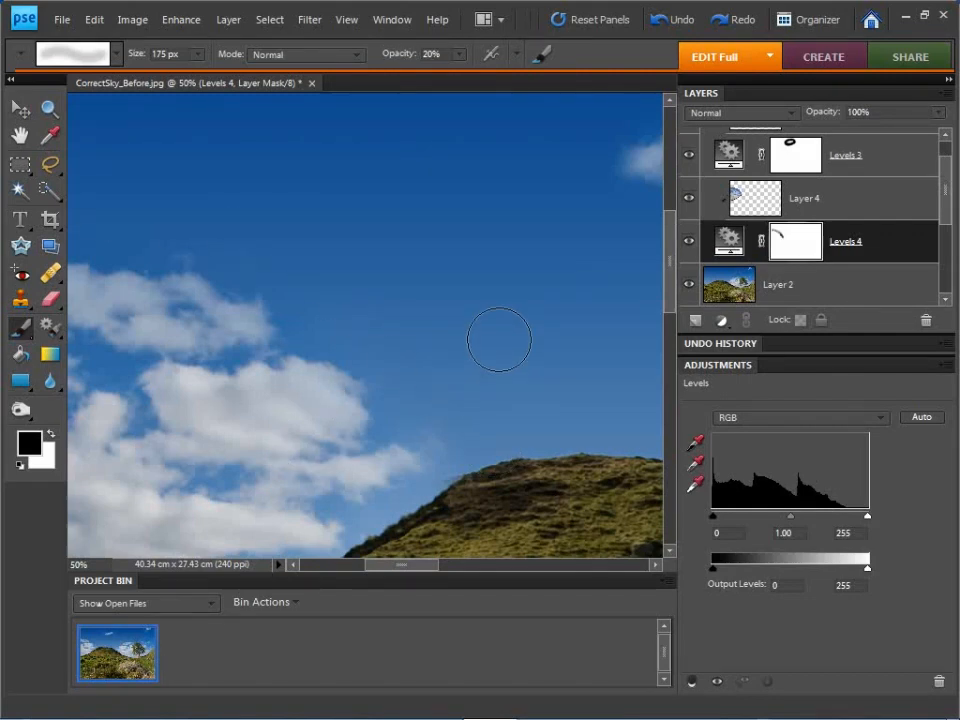
- Lower Layer 4's opacity to reveal the original hillside beneath it and make the Levels 4 mask active
{"action": "left_click_drag", "start_coordinate": [339, 306], "coordinate": [414, 76]}
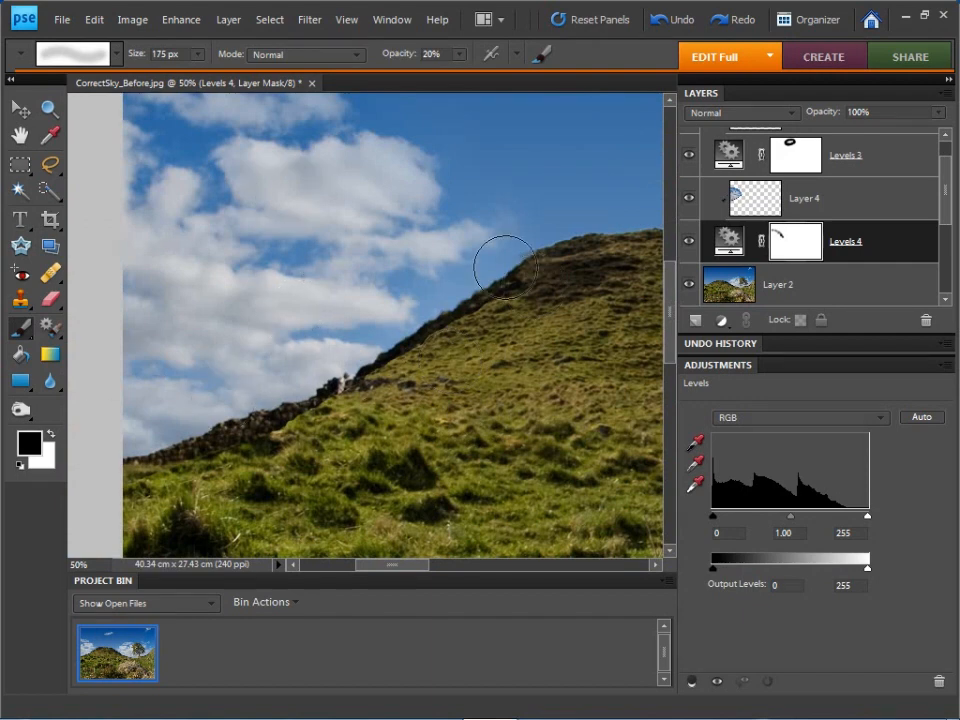
{"action": "left_click", "coordinate": [757, 199]}
{"action": "left_click", "coordinate": [938, 112]}
{"action": "left_click_drag", "start_coordinate": [943, 133], "coordinate": [909, 135]}
{"action": "left_click", "coordinate": [795, 241]}
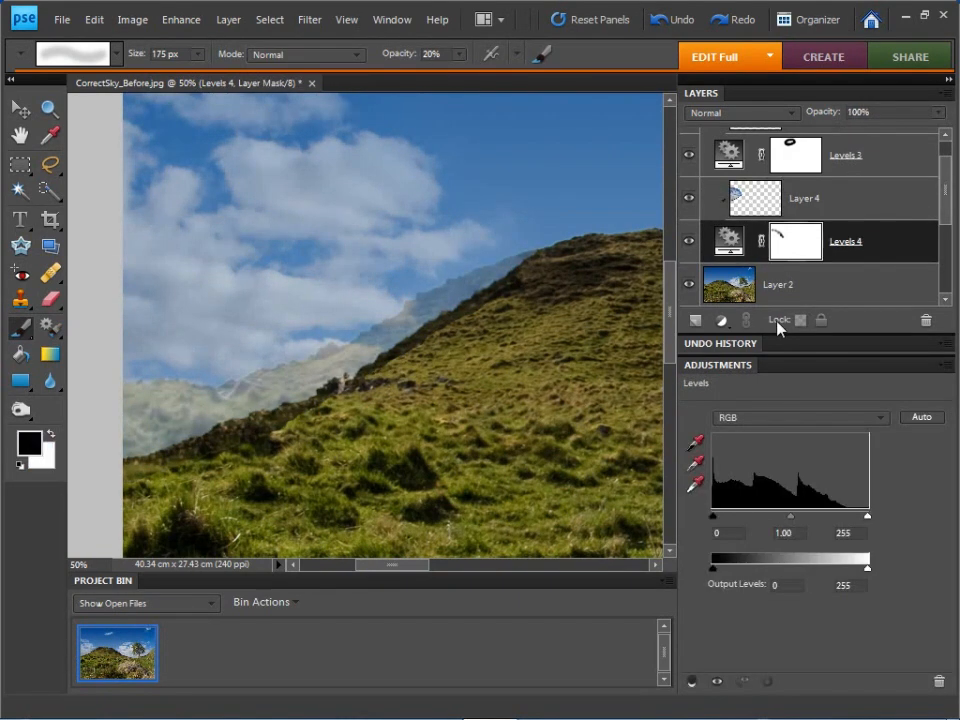
- Paint black on the Levels 4 mask over the copied hillside along the original hill's left slope
{"action": "mouse_move", "coordinate": [520, 302]}
{"action": "left_mouse_down"}
{"action": "mouse_move", "coordinate": [438, 336]}
{"action": "mouse_move", "coordinate": [386, 383]}
{"action": "mouse_move", "coordinate": [320, 413]}
{"action": "mouse_move", "coordinate": [235, 420]}
{"action": "mouse_move", "coordinate": [189, 448]}
{"action": "mouse_move", "coordinate": [206, 450]}
{"action": "mouse_move", "coordinate": [155, 448]}
{"action": "mouse_move", "coordinate": [158, 436]}
{"action": "mouse_move", "coordinate": [182, 440]}
{"action": "mouse_move", "coordinate": [265, 405]}
{"action": "left_mouse_up"}
{"action": "key", "text": "ctrl+equal"}
{"action": "mouse_move", "coordinate": [299, 441]}
{"action": "left_mouse_down"}
{"action": "mouse_move", "coordinate": [544, 274]}
{"action": "mouse_move", "coordinate": [521, 291]}
{"action": "left_mouse_up"}
- With the Brush reduced to 90 px, paint black on the Levels 4 mask along the grassy ridge at the photo's left edge
{"action": "key", "text": "bracketleft"}
{"action": "key", "text": "bracketleft"}
{"action": "key", "text": "bracketleft"}
{"action": "key", "text": "bracketleft"}
{"action": "key", "text": "bracketleft"}
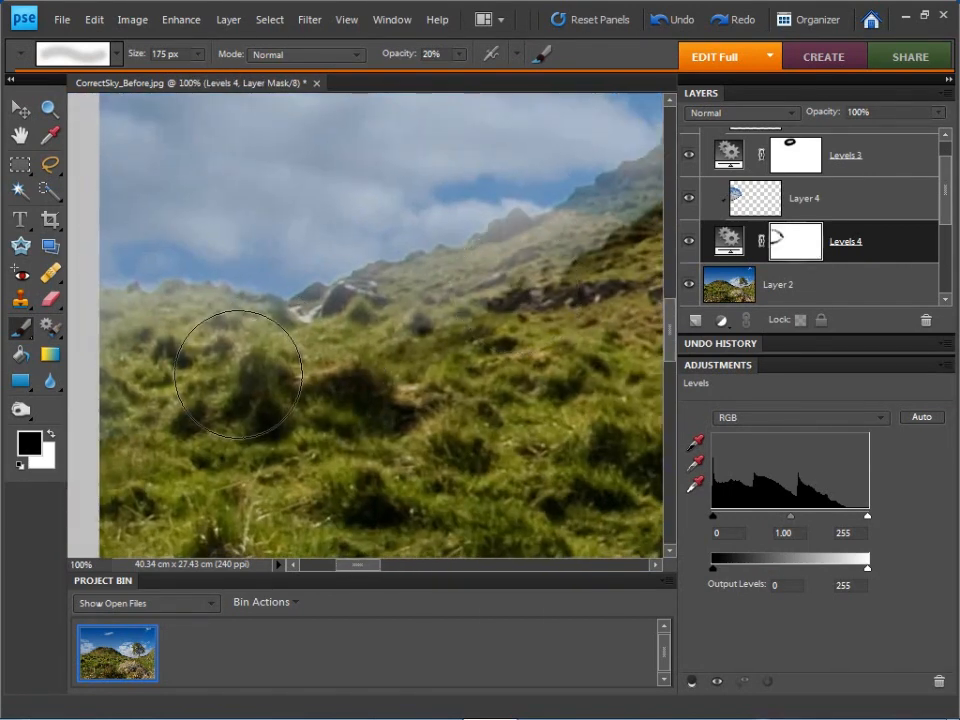
{"action": "key", "text": "bracketleft"}
{"action": "key", "text": "bracketleft"}
{"action": "mouse_move", "coordinate": [121, 328]}
{"action": "left_mouse_down"}
{"action": "mouse_move", "coordinate": [150, 290]}
{"action": "mouse_move", "coordinate": [230, 290]}
{"action": "left_mouse_up"}
{"action": "mouse_move", "coordinate": [185, 349]}
{"action": "left_mouse_down"}
{"action": "mouse_move", "coordinate": [220, 334]}
{"action": "mouse_move", "coordinate": [130, 315]}
{"action": "mouse_move", "coordinate": [130, 337]}
{"action": "mouse_move", "coordinate": [354, 337]}
{"action": "mouse_move", "coordinate": [423, 297]}
{"action": "mouse_move", "coordinate": [372, 304]}
{"action": "mouse_move", "coordinate": [441, 296]}
{"action": "mouse_move", "coordinate": [508, 258]}
{"action": "mouse_move", "coordinate": [517, 241]}
{"action": "mouse_move", "coordinate": [537, 256]}
{"action": "mouse_move", "coordinate": [567, 248]}
{"action": "left_mouse_up"}
- Restore Layer 4's opacity to 100%
{"action": "key", "text": "ctrl+minus"}
{"action": "key", "text": "ctrl+minus"}
{"action": "key", "text": "ctrl+minus"}
{"action": "key", "text": "ctrl+minus"}
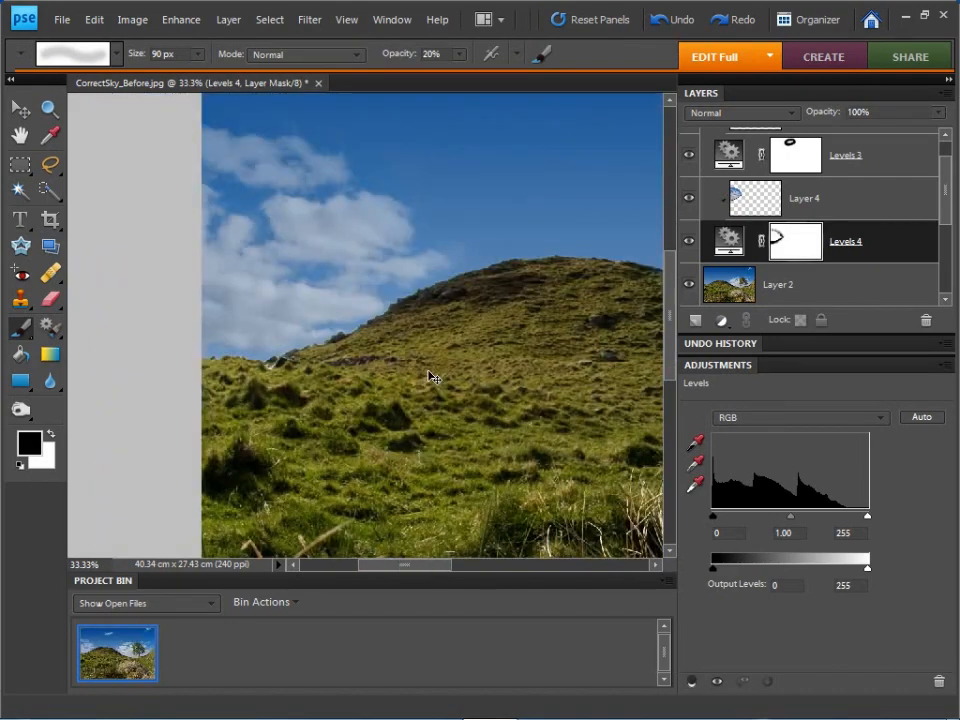
{"action": "key", "text": "ctrl+minus"}
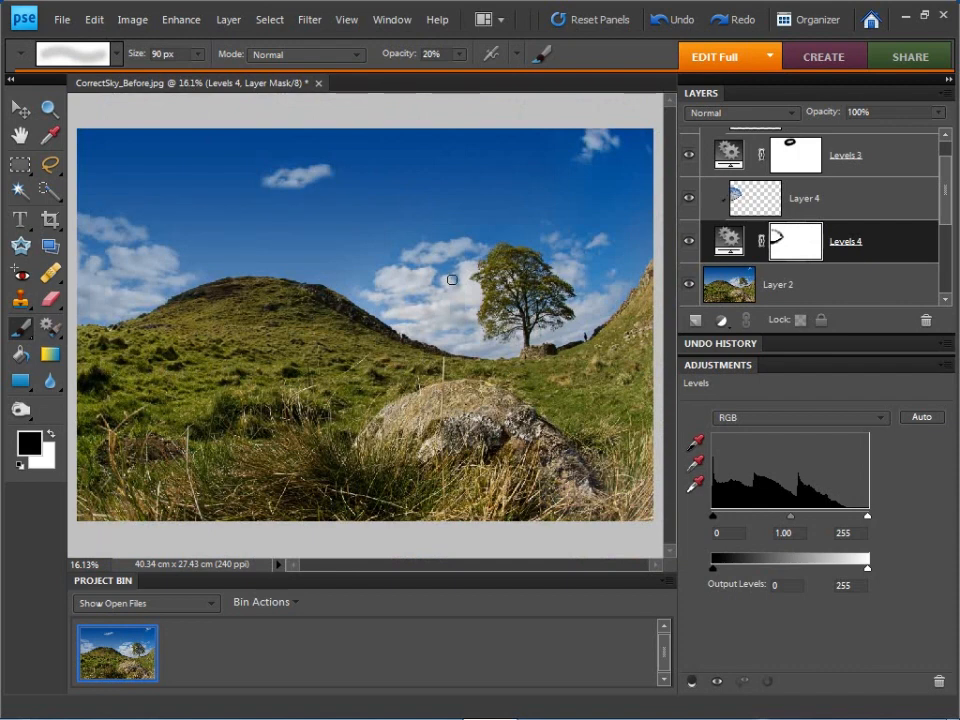
{"action": "left_click", "coordinate": [755, 198]}
{"action": "left_click", "coordinate": [938, 112]}
{"action": "left_click_drag", "start_coordinate": [921, 135], "coordinate": [957, 138]}
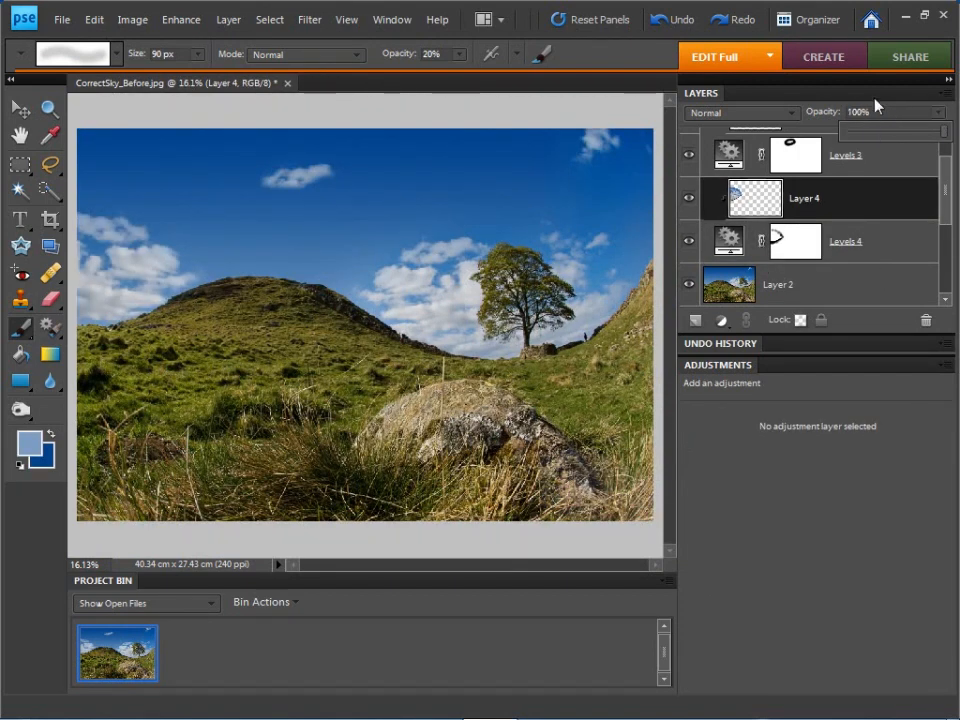
{"action": "left_click", "coordinate": [760, 205]}
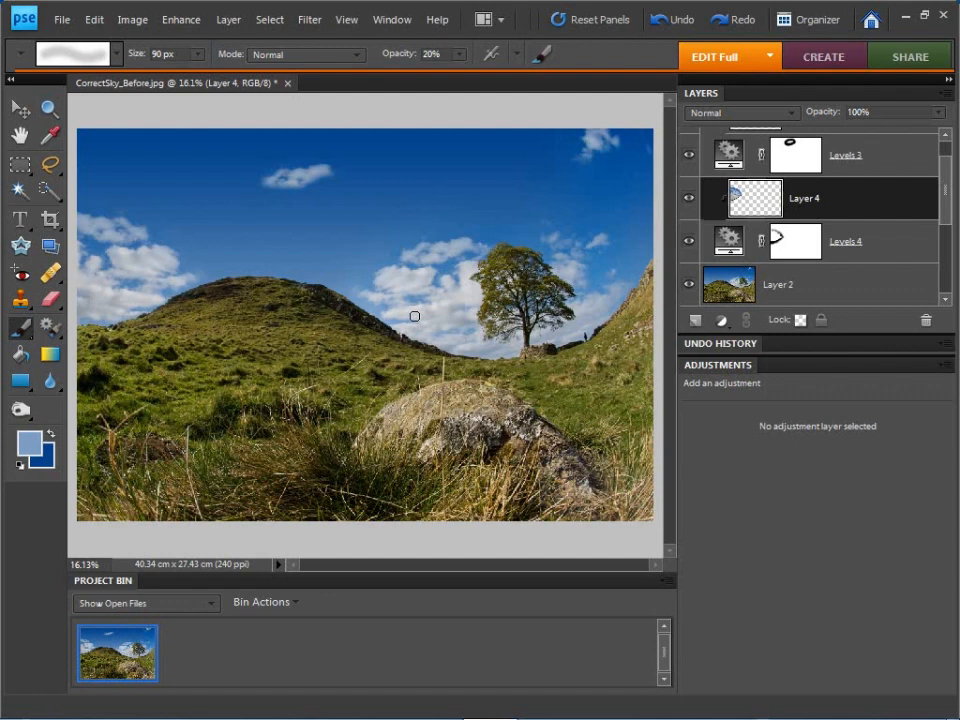
- Add a Levels adjustment layer above Layer 3 with the input black point at 5 and the white point at 225
{"action": "scroll", "coordinate": [712, 117], "scroll_direction": "up", "scroll_amount": 1}
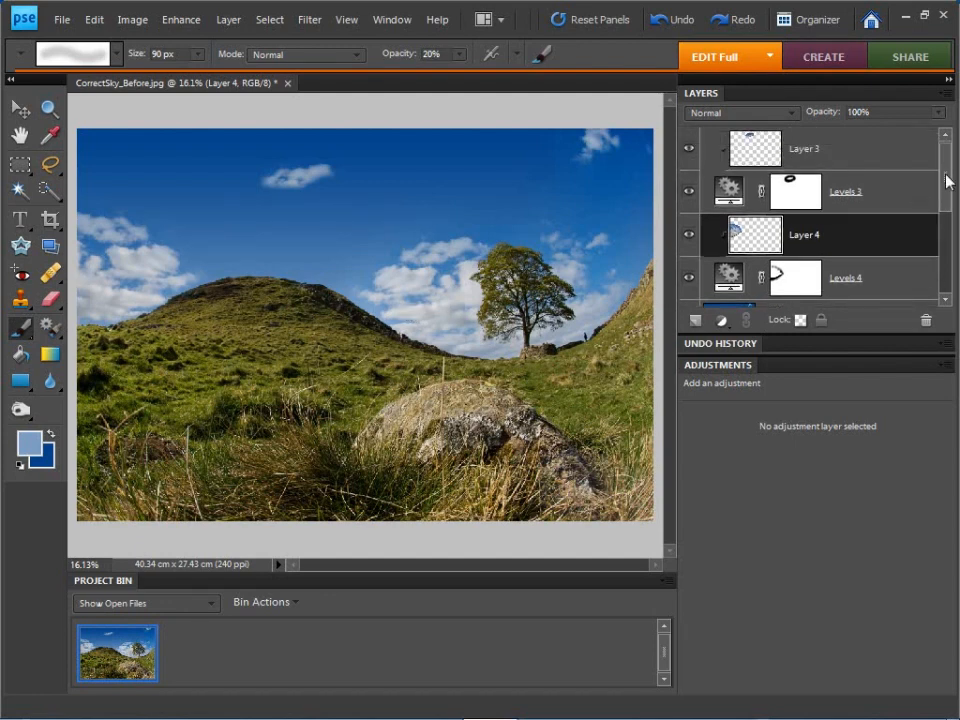
{"action": "left_click", "coordinate": [767, 148]}
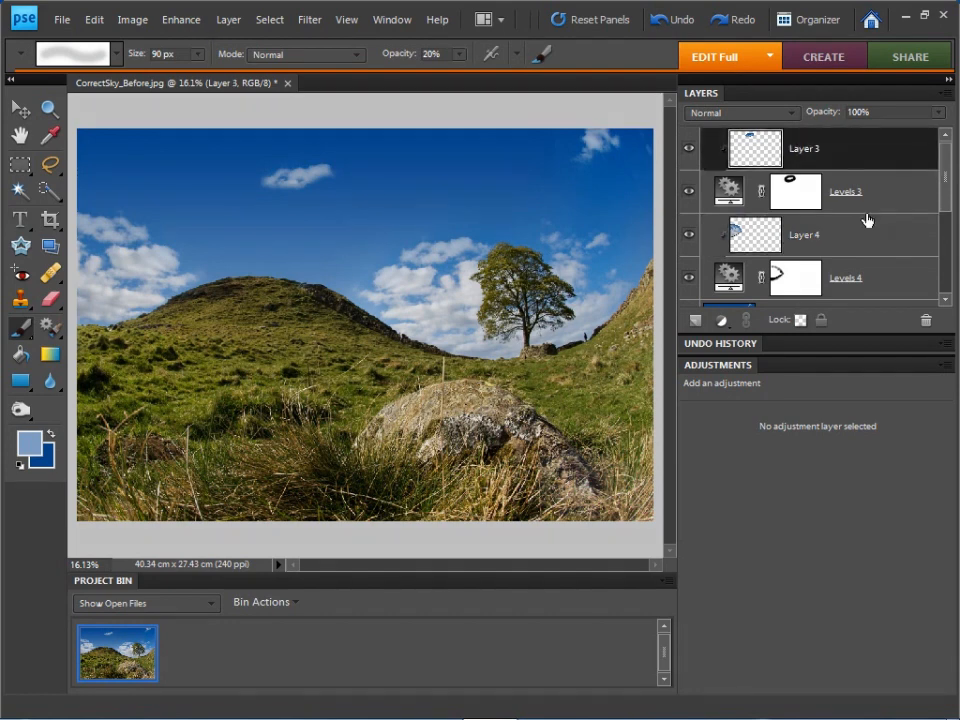
{"action": "left_click", "coordinate": [722, 320]}
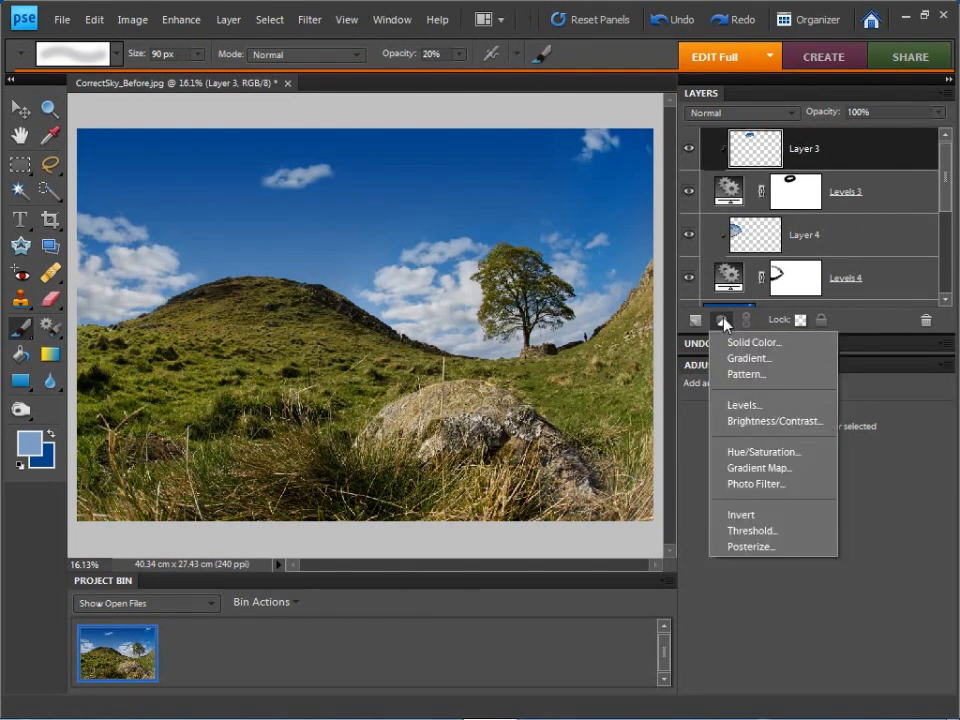
{"action": "left_click", "coordinate": [750, 405]}
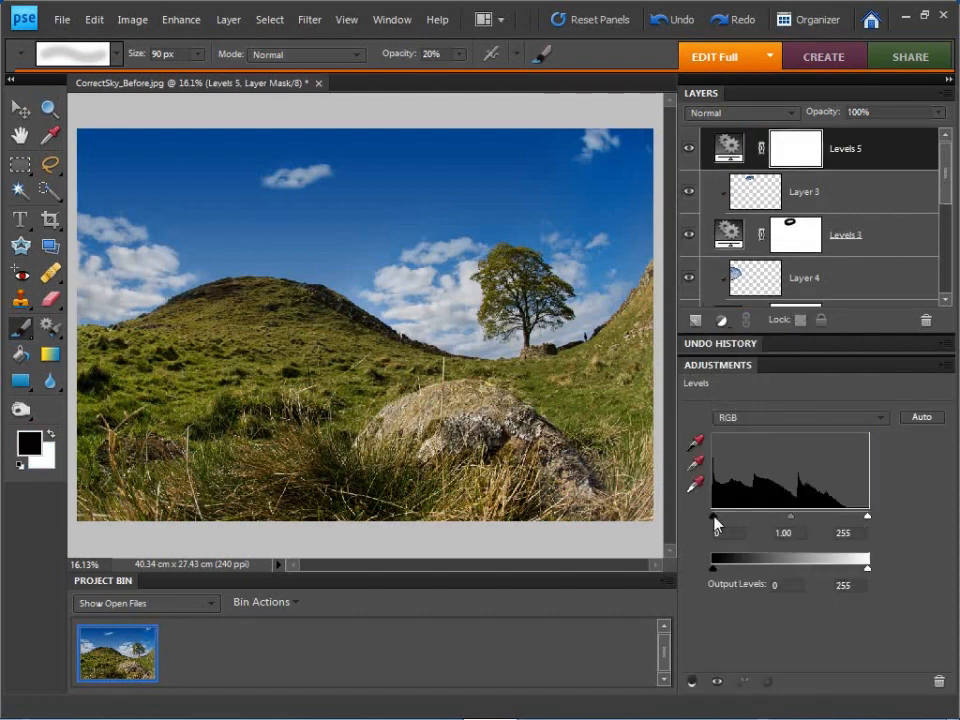
{"action": "left_click_drag", "start_coordinate": [716, 517], "coordinate": [716, 517]}
{"action": "left_click_drag", "start_coordinate": [867, 517], "coordinate": [849, 518]}
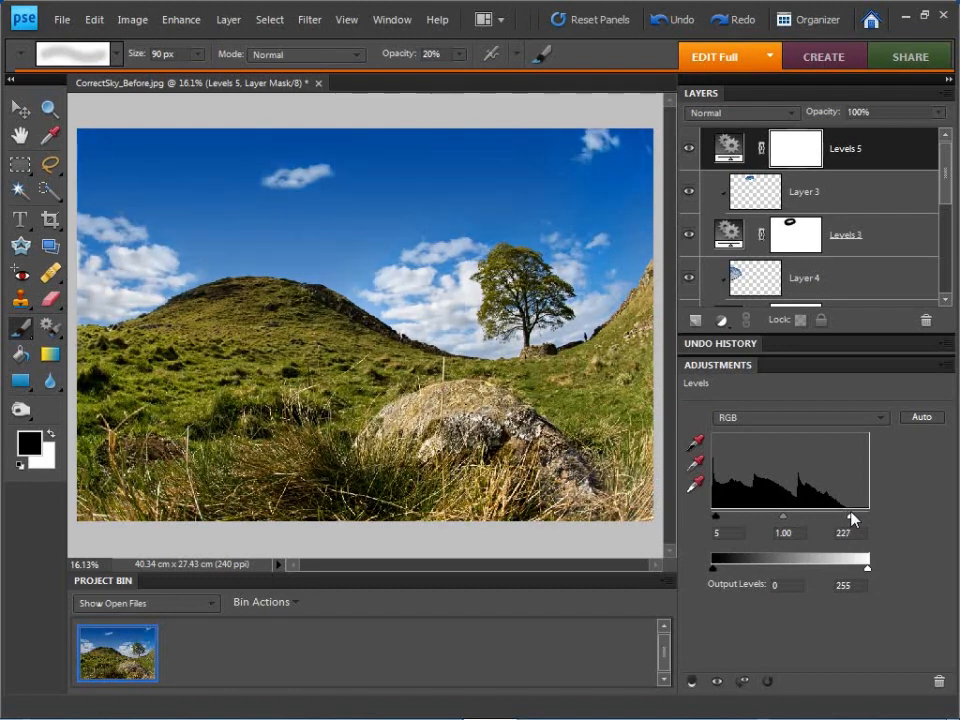
- Flatten the image into a single Background layer
{"action": "left_click", "coordinate": [946, 95]}
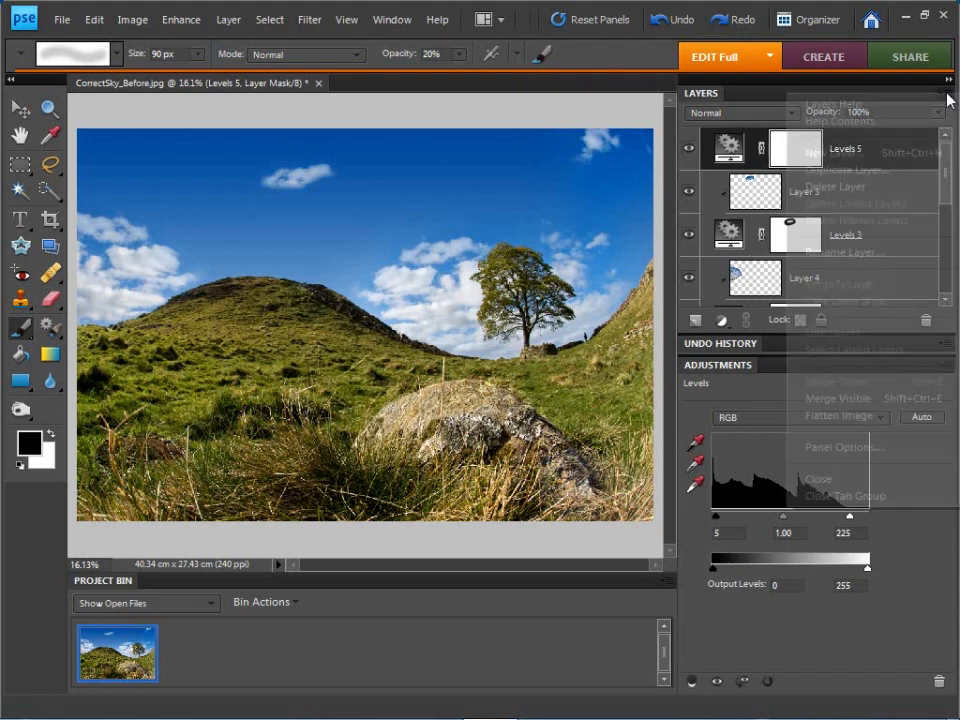
{"action": "left_click", "coordinate": [896, 415]}
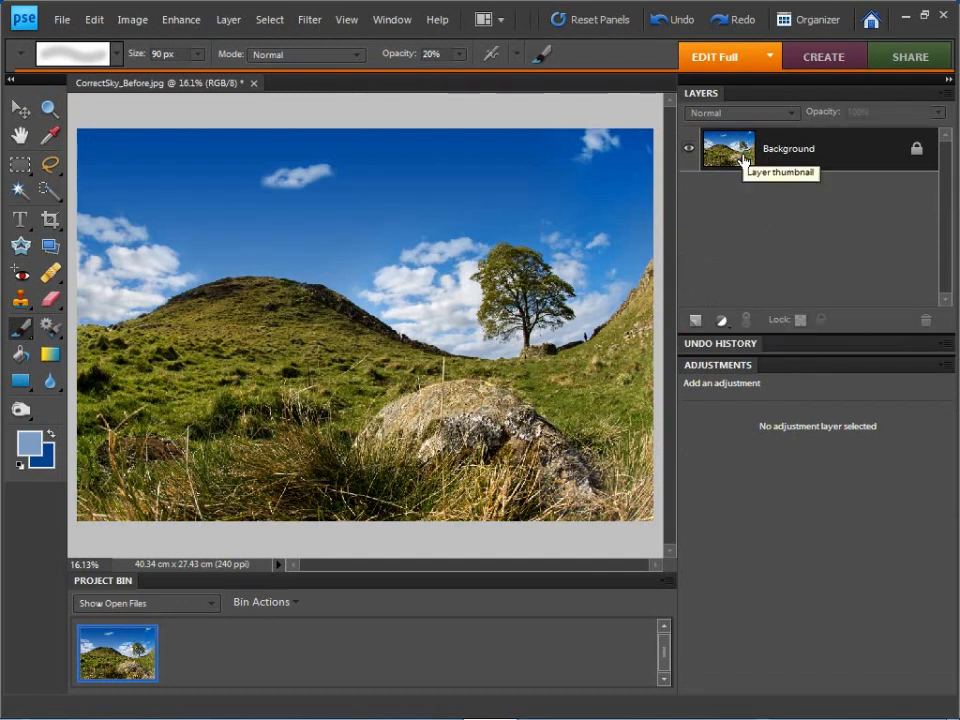
- Try boosting the Reds saturation with a Hue/Saturation adjustment layer above the Background, and remove that layer
{"action": "left_click", "coordinate": [721, 321]}
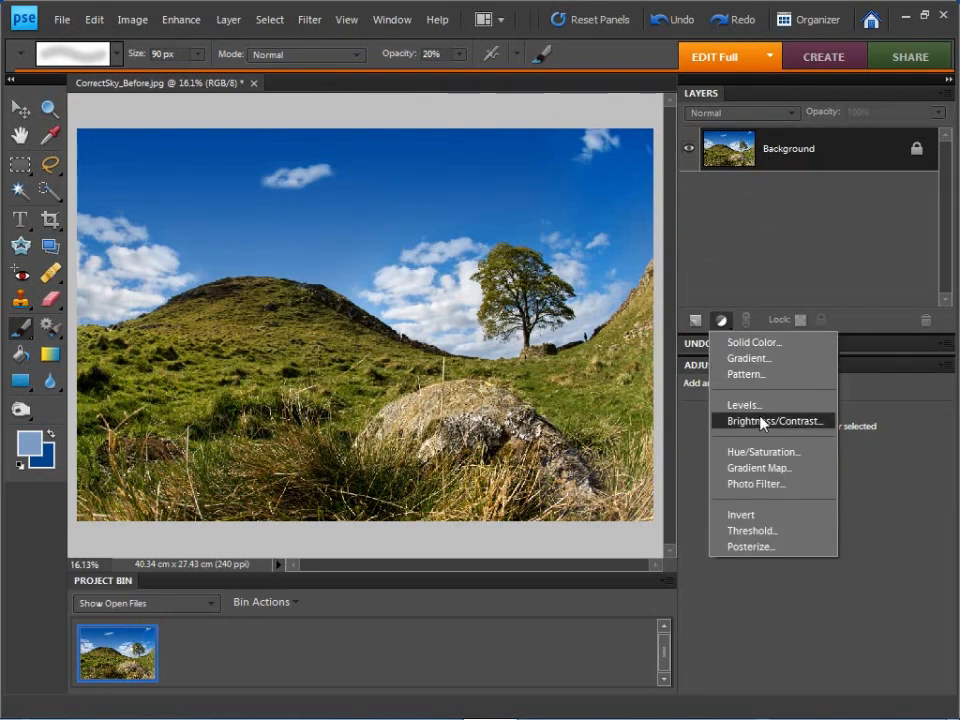
{"action": "left_click", "coordinate": [758, 452]}
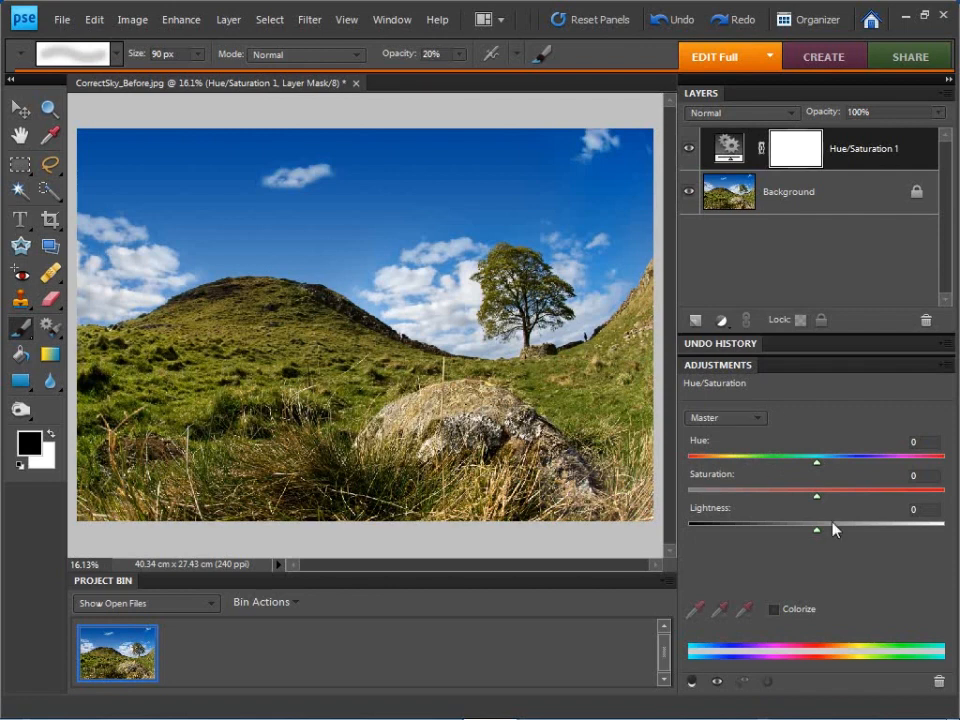
{"action": "left_click_drag", "start_coordinate": [820, 502], "coordinate": [823, 501]}
{"action": "left_click", "coordinate": [735, 422]}
{"action": "left_click", "coordinate": [730, 450]}
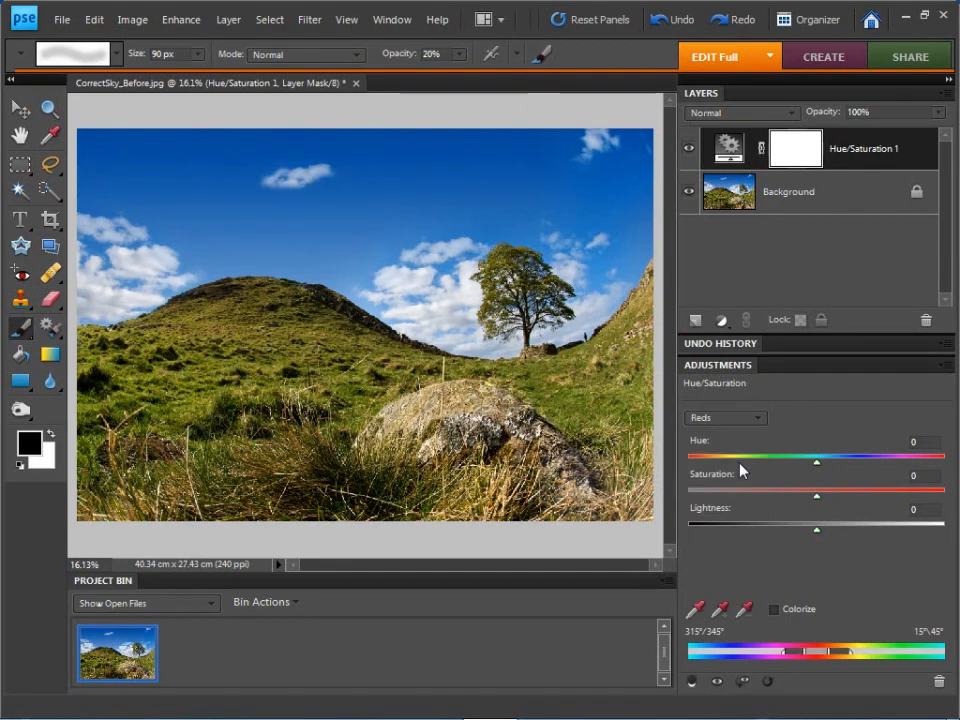
{"action": "left_click_drag", "start_coordinate": [818, 503], "coordinate": [880, 495]}
{"action": "key", "text": "Delete"}
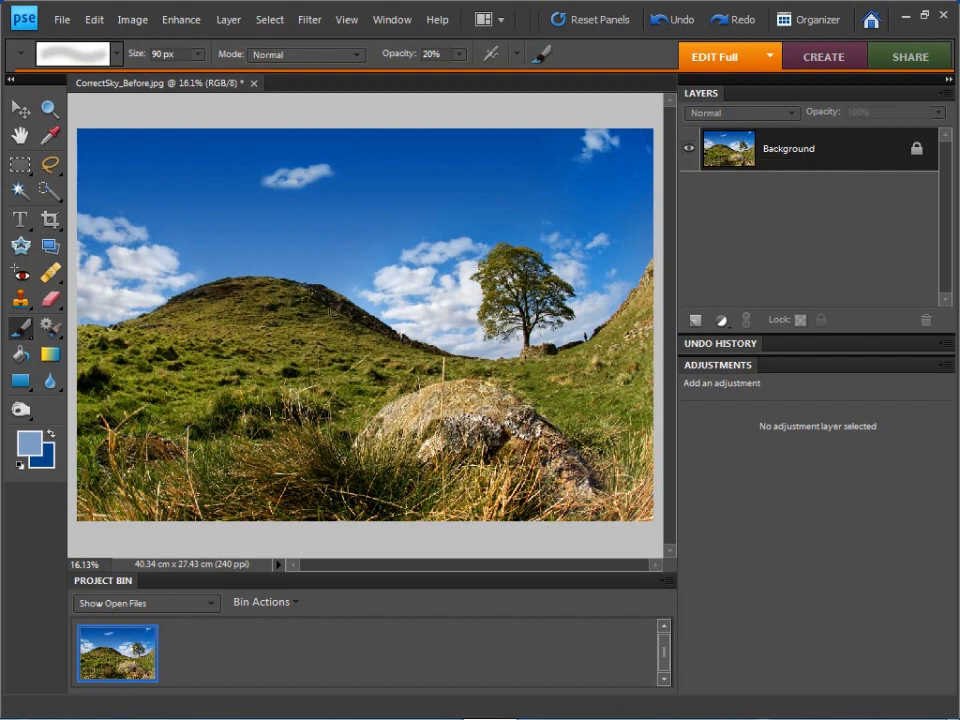
- Set up the Burn tool with a 693 px brush, the Shadows range and 5% exposure
{"action": "left_click", "coordinate": [50, 383]}
{"action": "left_click", "coordinate": [24, 410]}
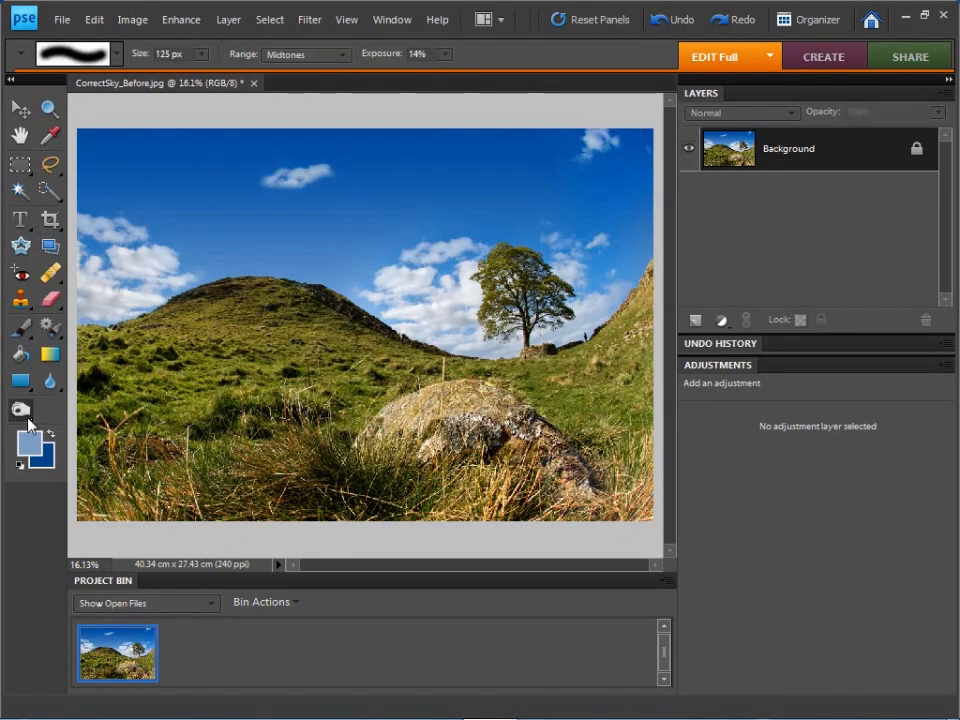
{"action": "right_click", "coordinate": [26, 412]}
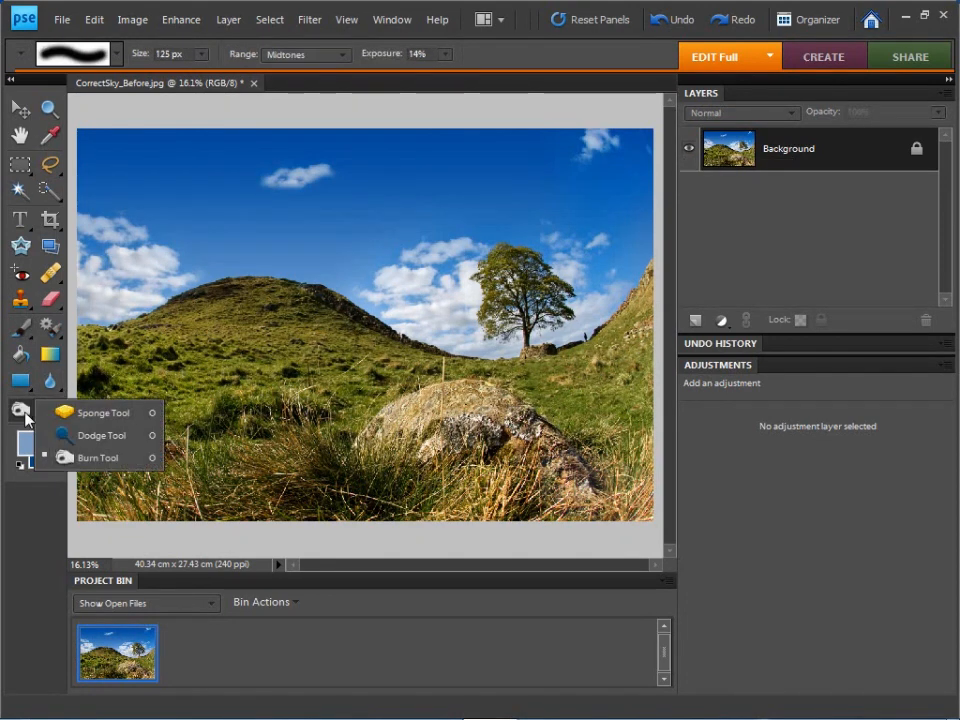
{"action": "left_click", "coordinate": [82, 456]}
{"action": "left_click", "coordinate": [306, 57]}
{"action": "left_click", "coordinate": [300, 71]}
{"action": "left_click", "coordinate": [444, 54]}
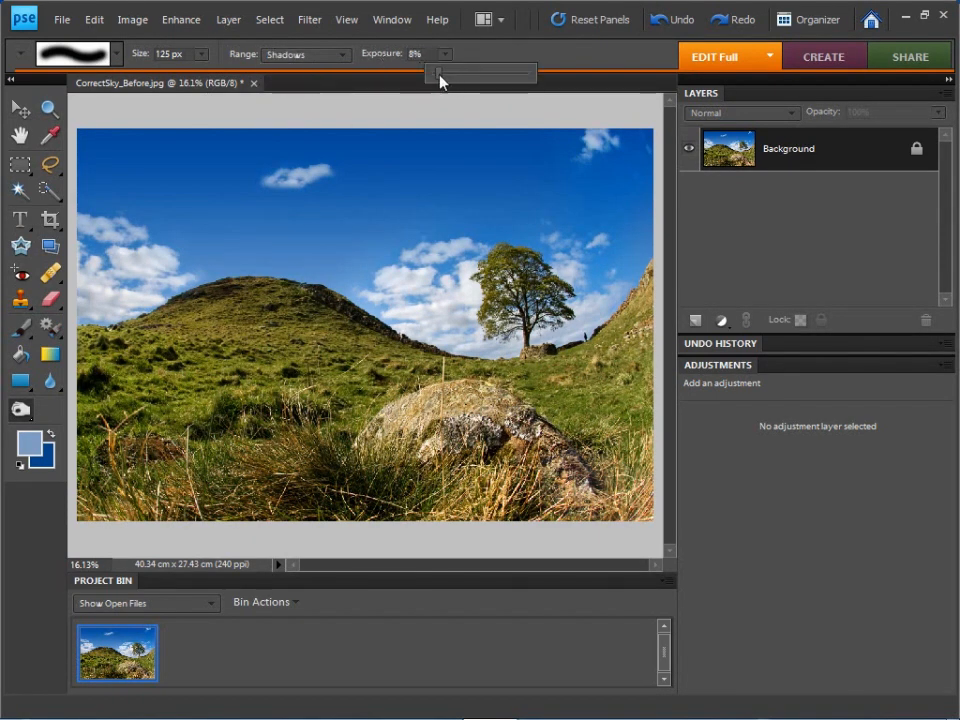
{"action": "left_click_drag", "start_coordinate": [435, 75], "coordinate": [437, 75]}
{"action": "left_click", "coordinate": [472, 57]}
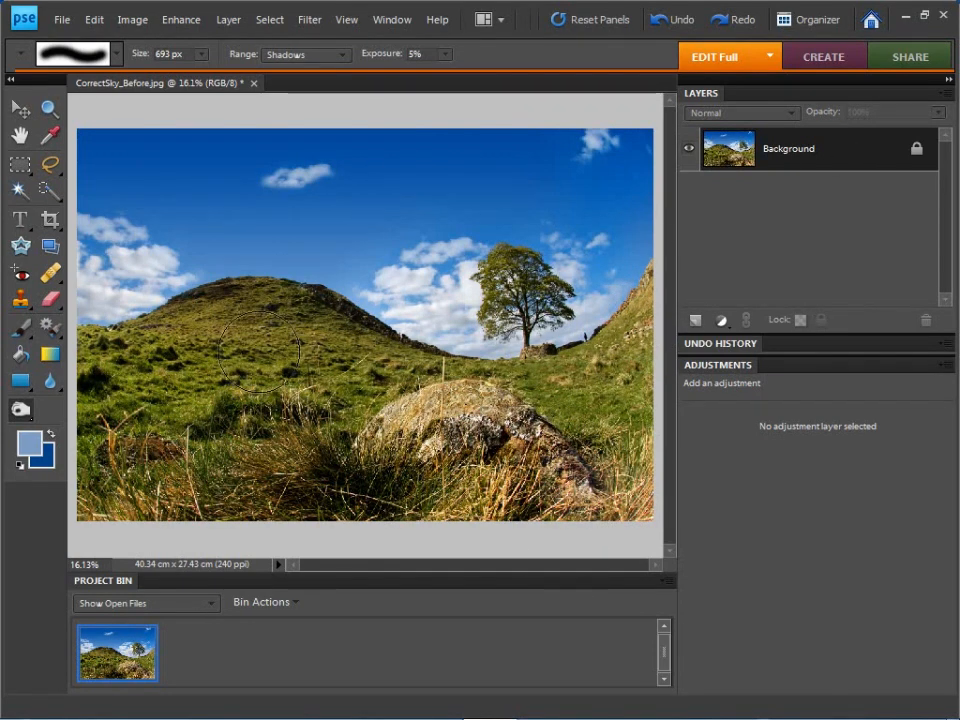
- Set up the Dodge tool with a 693 px brush, the Highlights range and 5% exposure
{"action": "left_click", "coordinate": [22, 408]}
{"action": "left_click", "coordinate": [80, 433]}
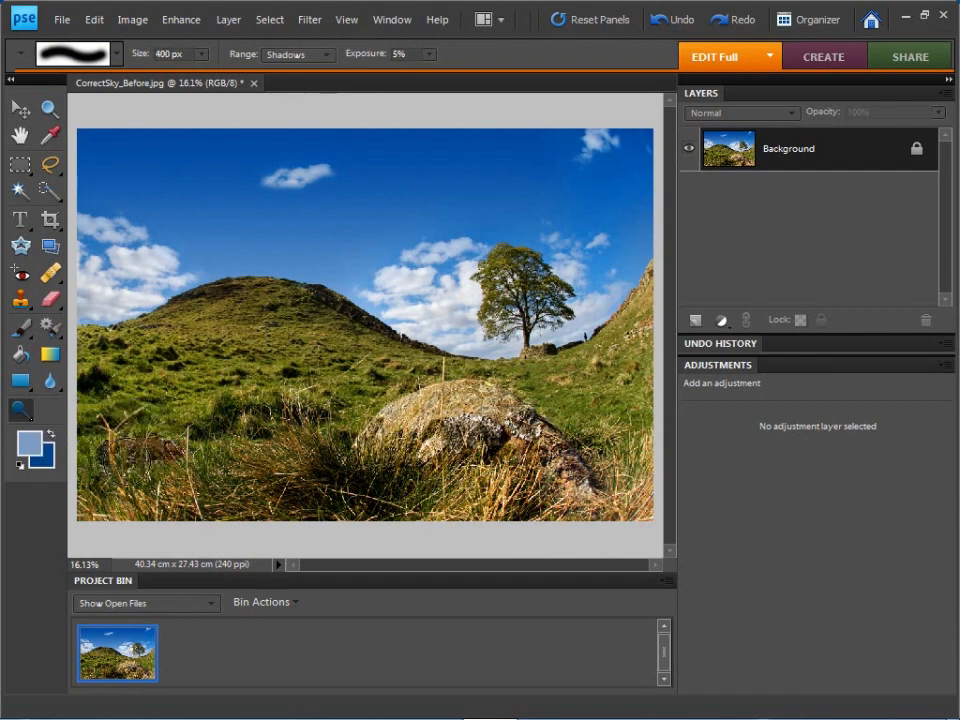
{"action": "left_click_drag", "start_coordinate": [203, 55], "coordinate": [206, 77]}
{"action": "left_click", "coordinate": [301, 57]}
{"action": "left_click", "coordinate": [290, 101]}
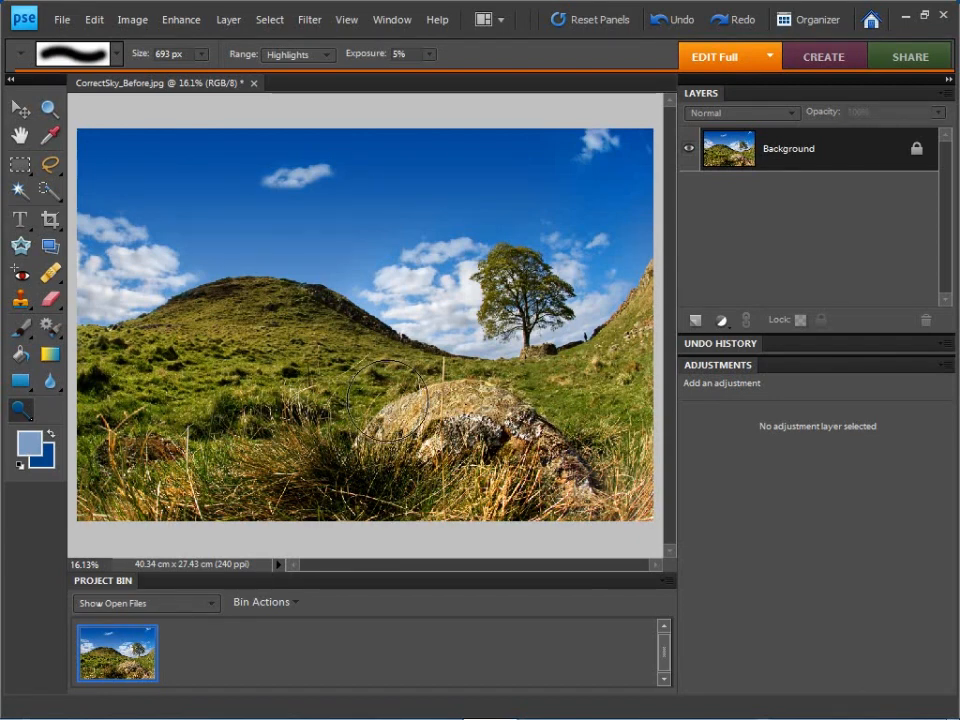
- Open Adjust Sharpness with the photo shown at 100%, keeping the foreground rock in view beside the dialog
{"action": "key", "text": "ctrl+alt+0"}
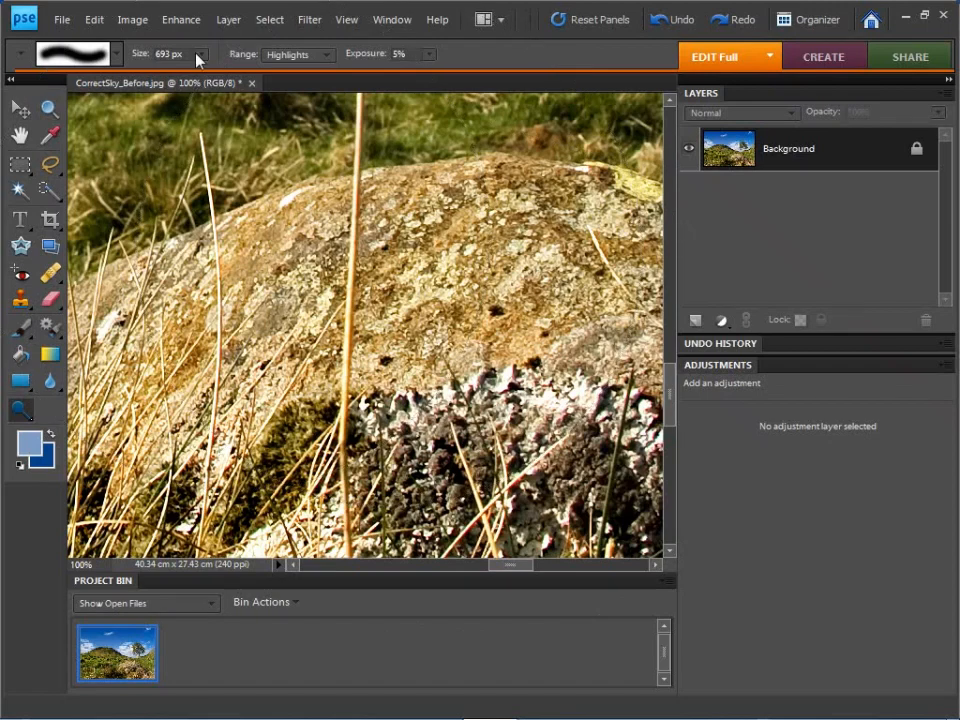
{"action": "left_click", "coordinate": [174, 21]}
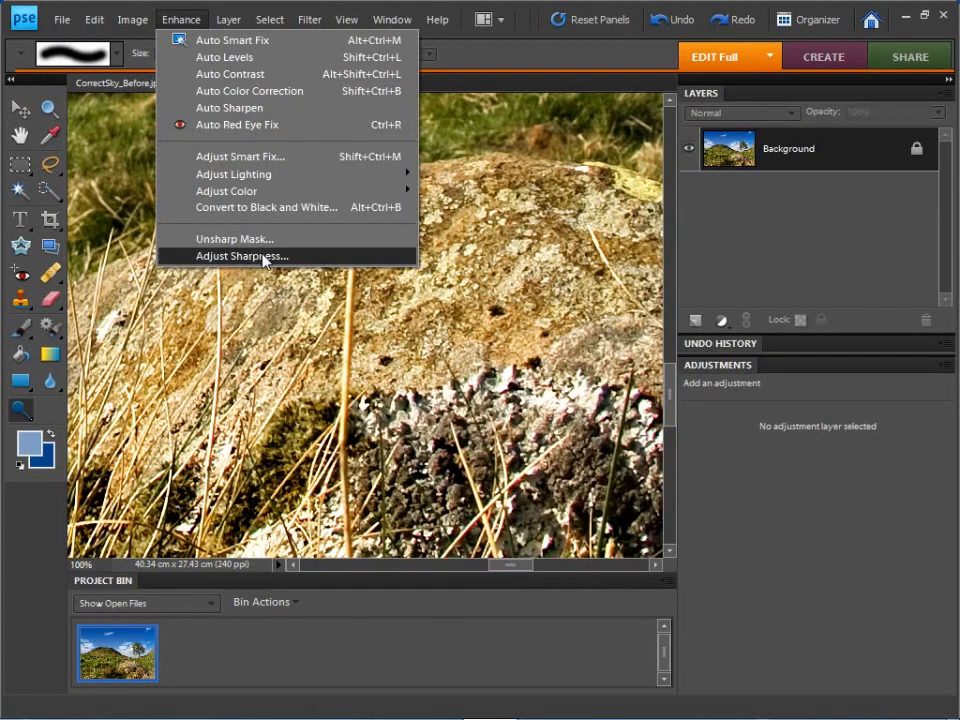
{"action": "left_click", "coordinate": [259, 256]}
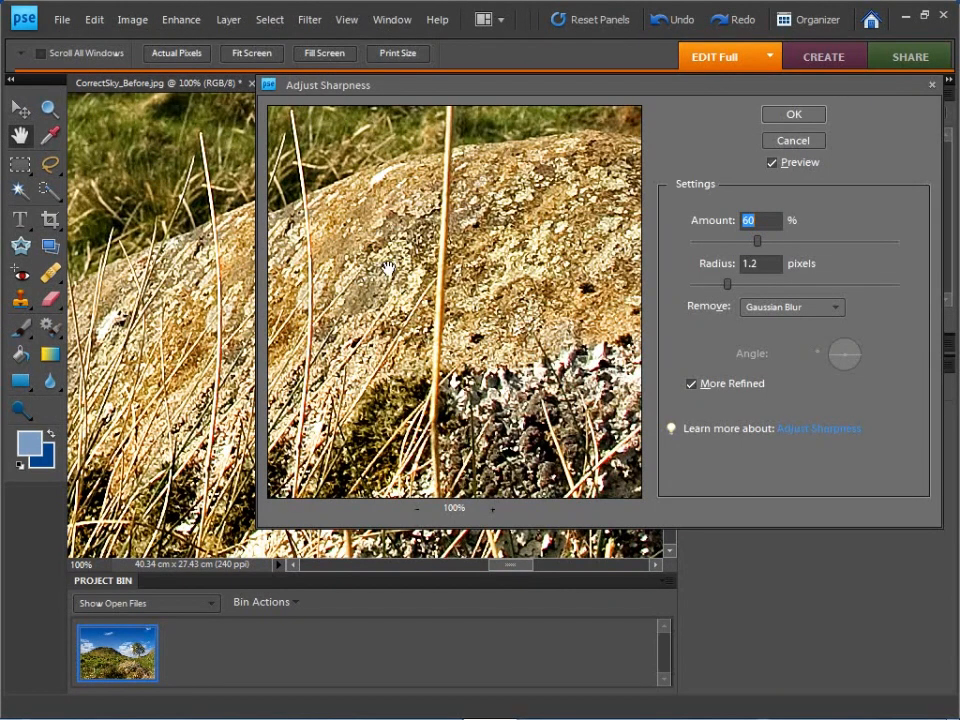
{"action": "left_click_drag", "start_coordinate": [410, 95], "coordinate": [343, 103]}
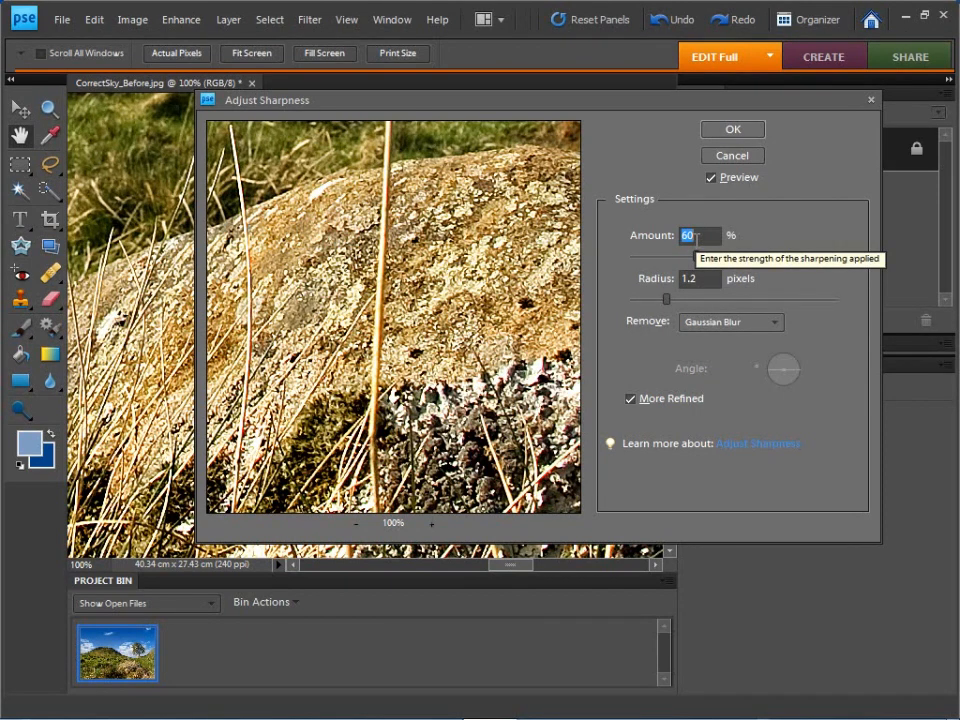
- Try a sharpening amount of 100% with a radius of 1.5 pixels, and compare the rock with and without it
{"action": "type", "text": "100"}
{"action": "key", "text": "Tab"}
{"action": "type", "text": "1.5"}
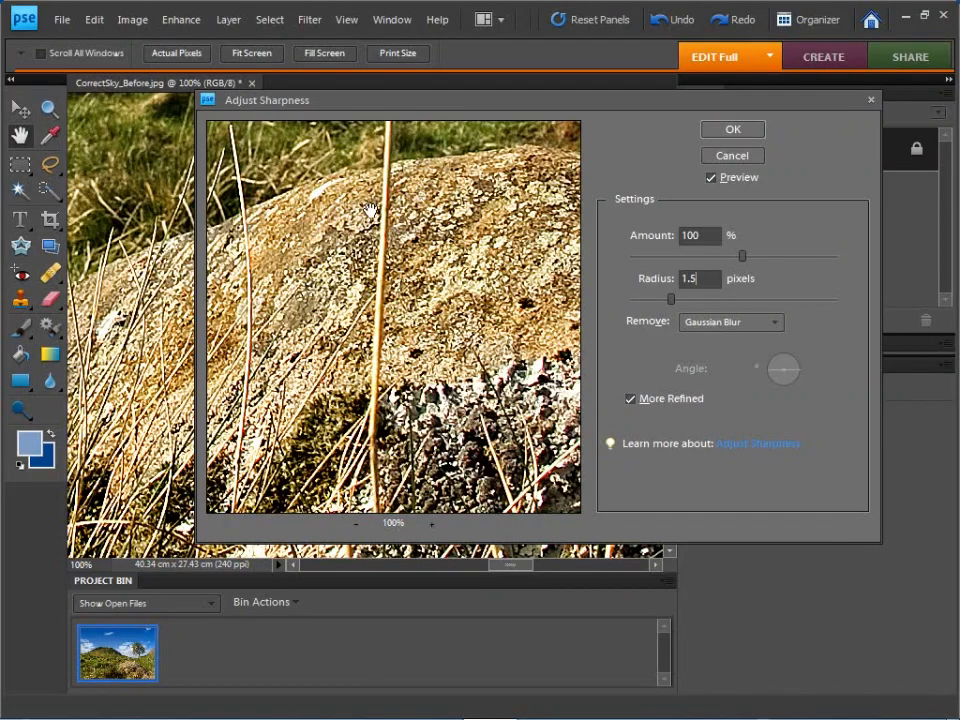
{"action": "left_click", "coordinate": [340, 233]}
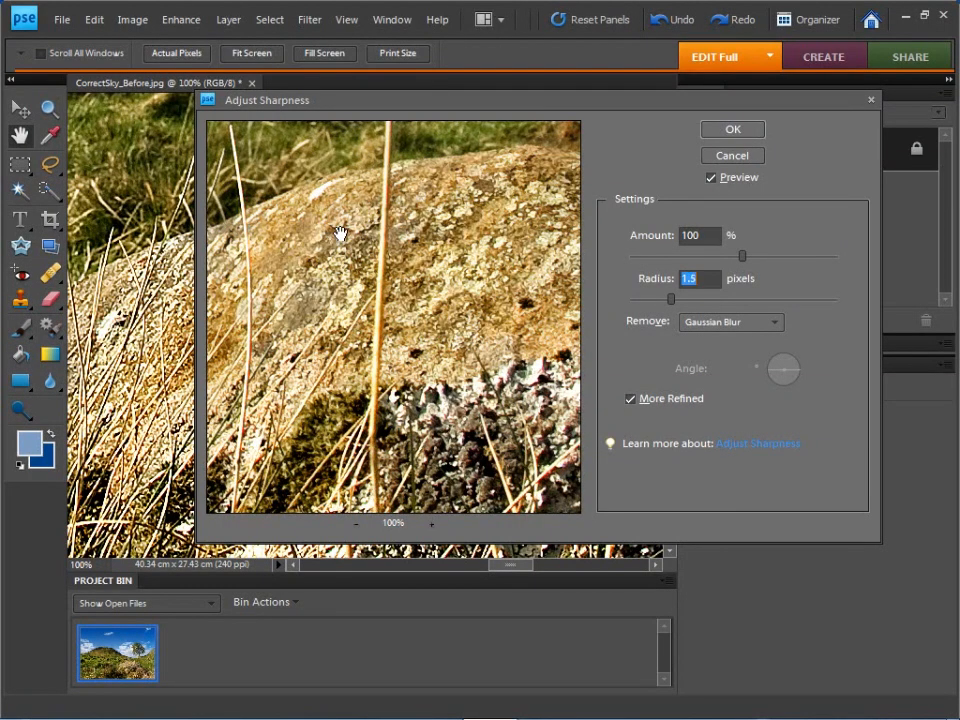
{"action": "left_click", "coordinate": [344, 253]}
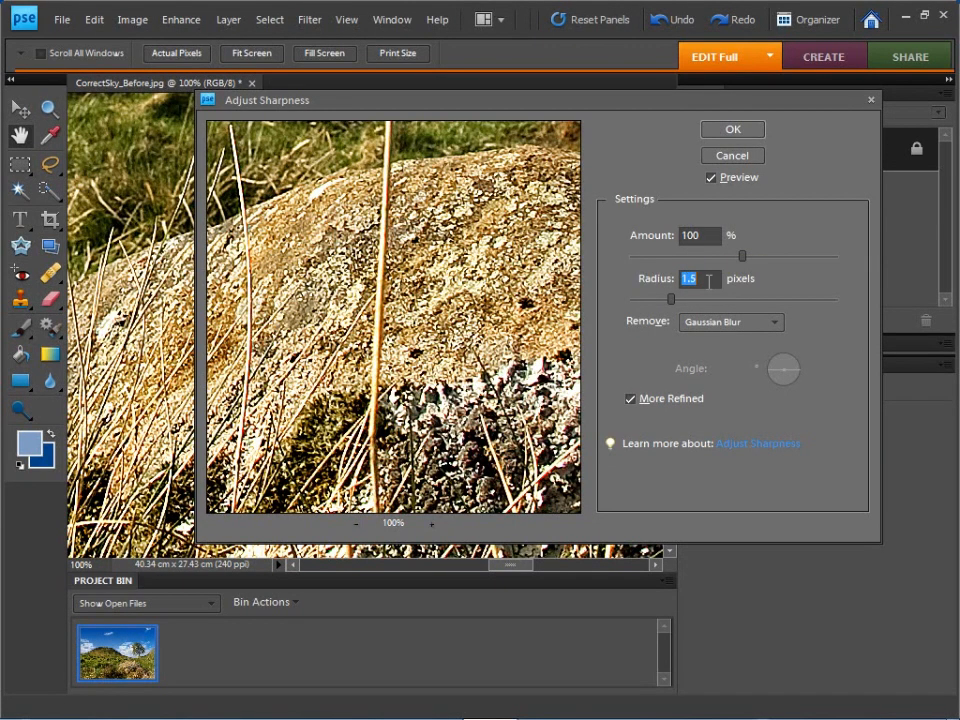
- Set the sharpening radius to 0.5 pixels and the amount to 50%, check the rock, and apply the sharpening
{"action": "left_click_drag", "start_coordinate": [661, 305], "coordinate": [646, 302]}
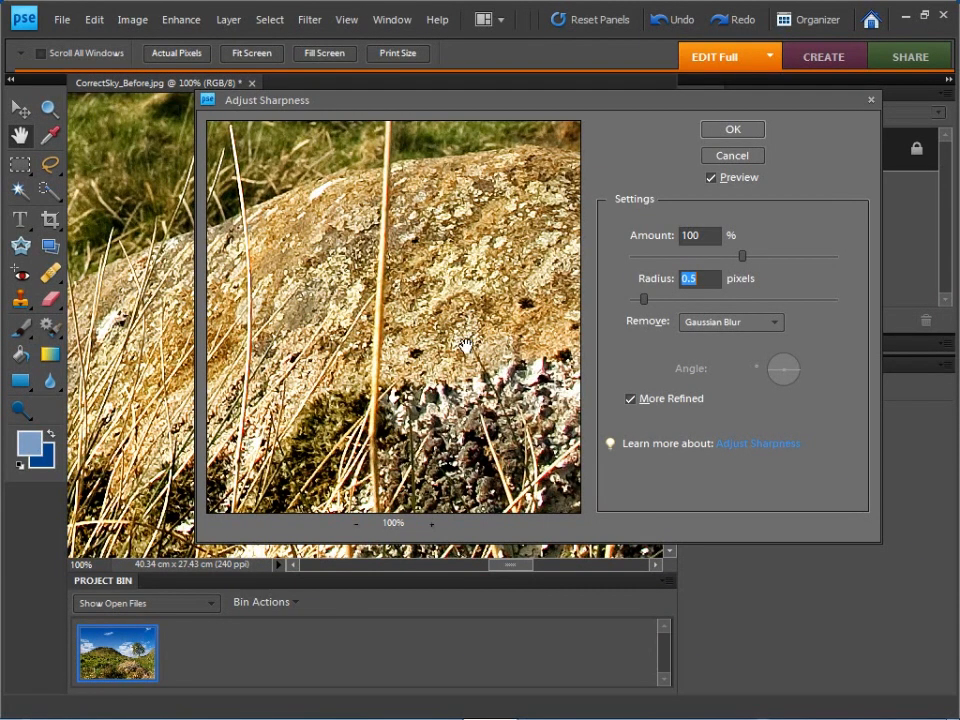
{"action": "left_click_drag", "start_coordinate": [745, 262], "coordinate": [685, 260]}
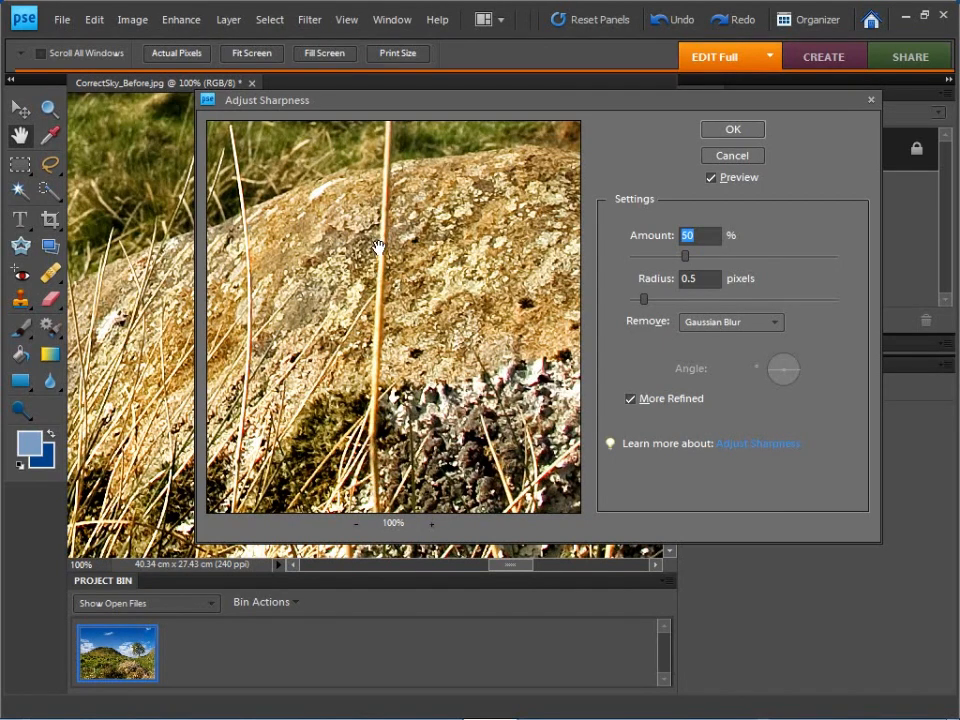
{"action": "left_click_drag", "start_coordinate": [395, 327], "coordinate": [465, 362]}
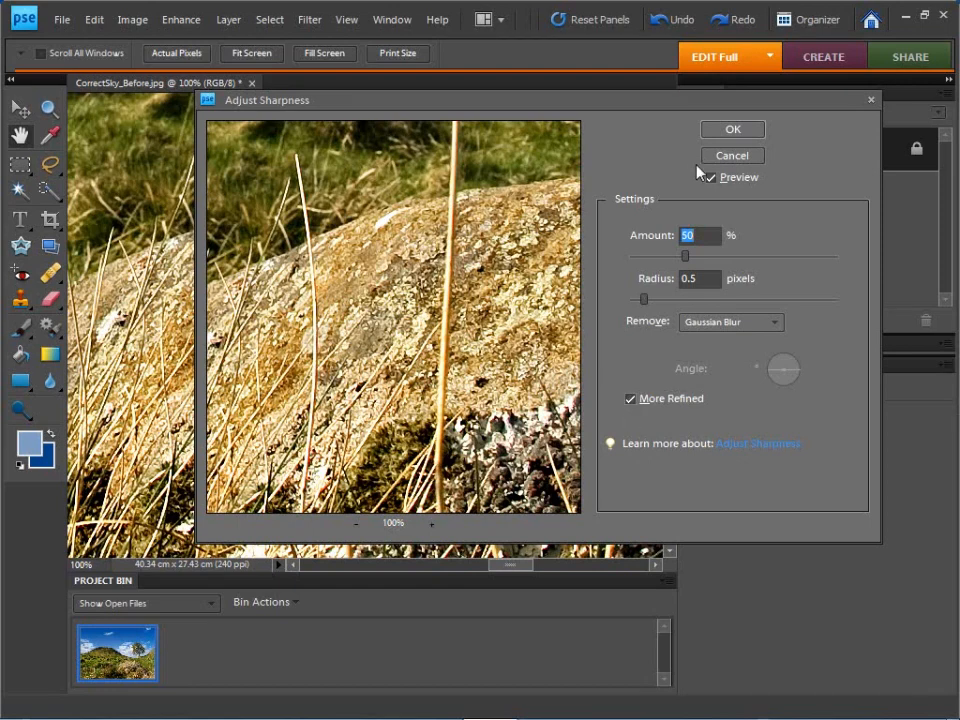
{"action": "left_click", "coordinate": [733, 131]}
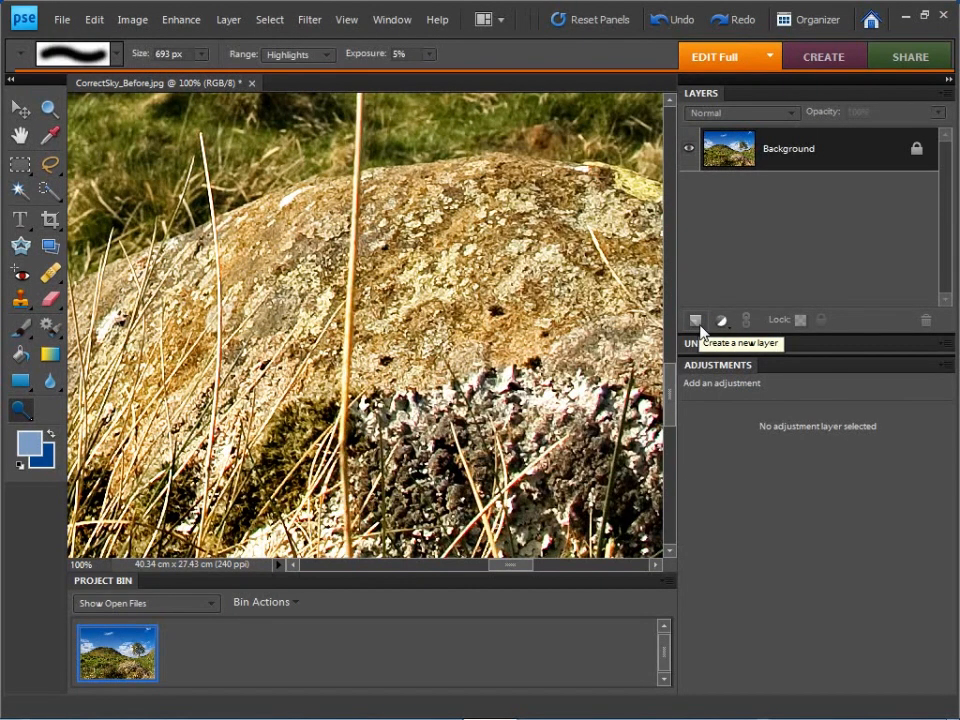
- Darken the photo's edges using Correct Camera Distortion with the grid hidden and a vignette amount of -30, comparing before and after
{"action": "key", "text": "ctrl+0"}
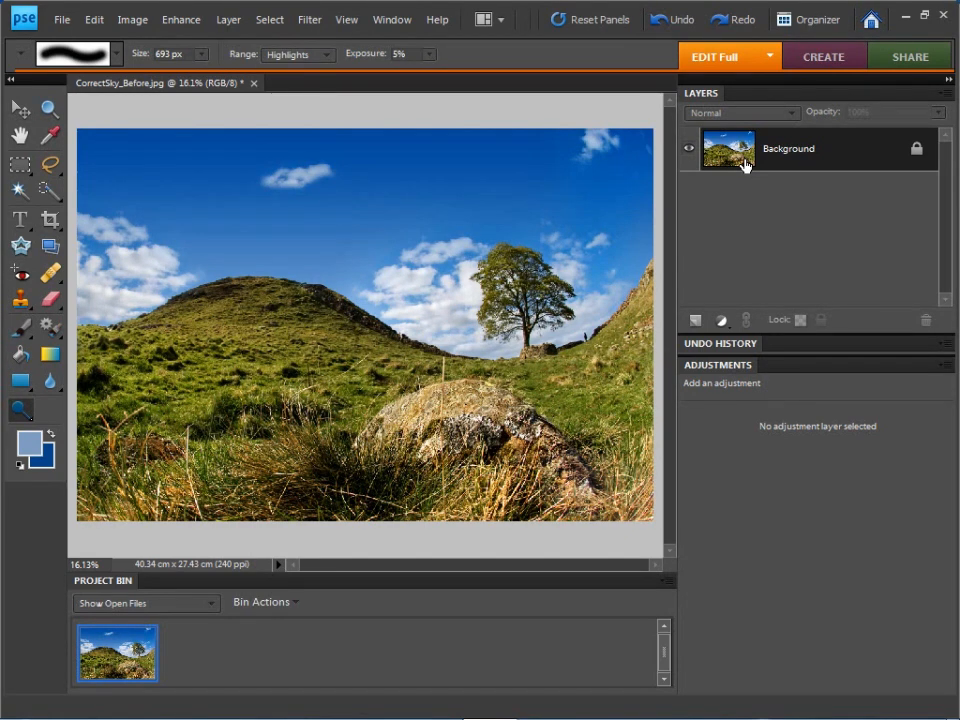
{"action": "left_click", "coordinate": [314, 21]}
{"action": "left_click", "coordinate": [347, 89]}
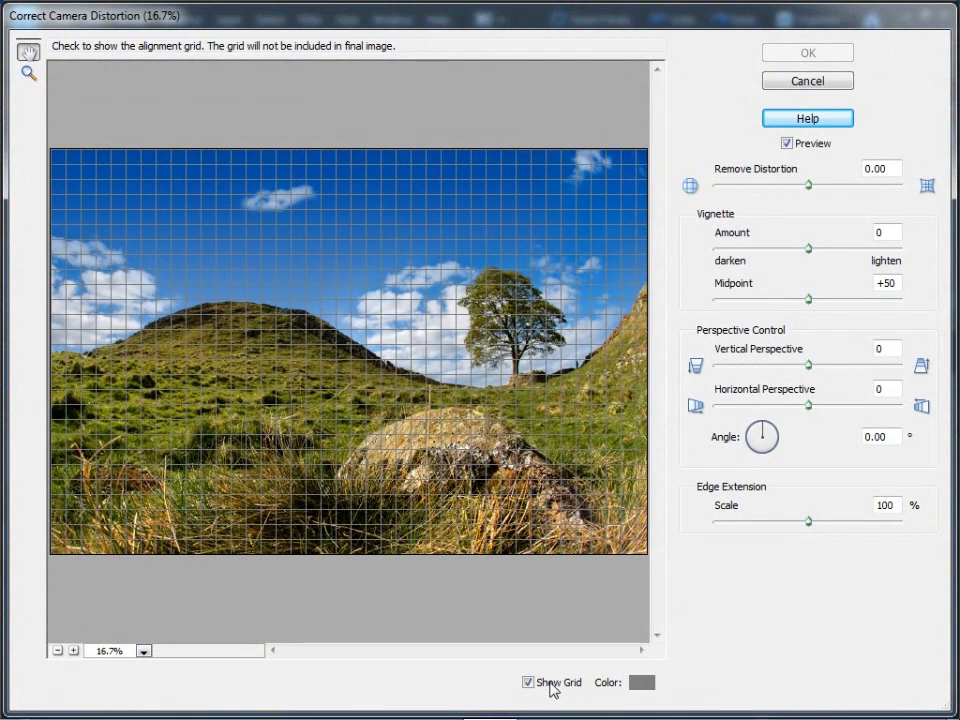
{"action": "left_click", "coordinate": [549, 682]}
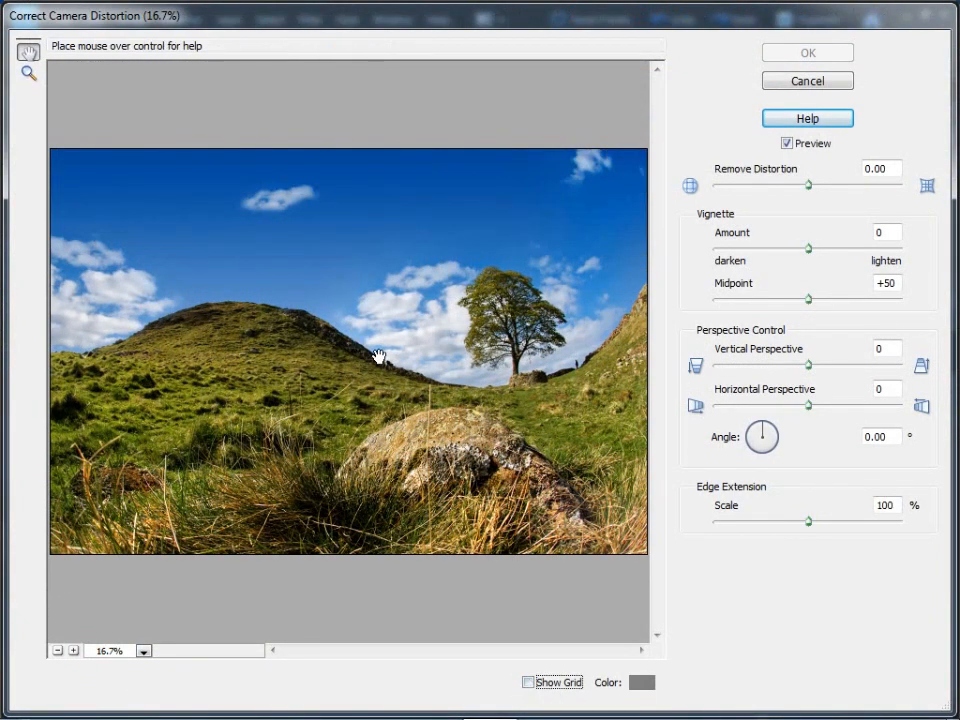
{"action": "left_click_drag", "start_coordinate": [808, 247], "coordinate": [781, 254]}
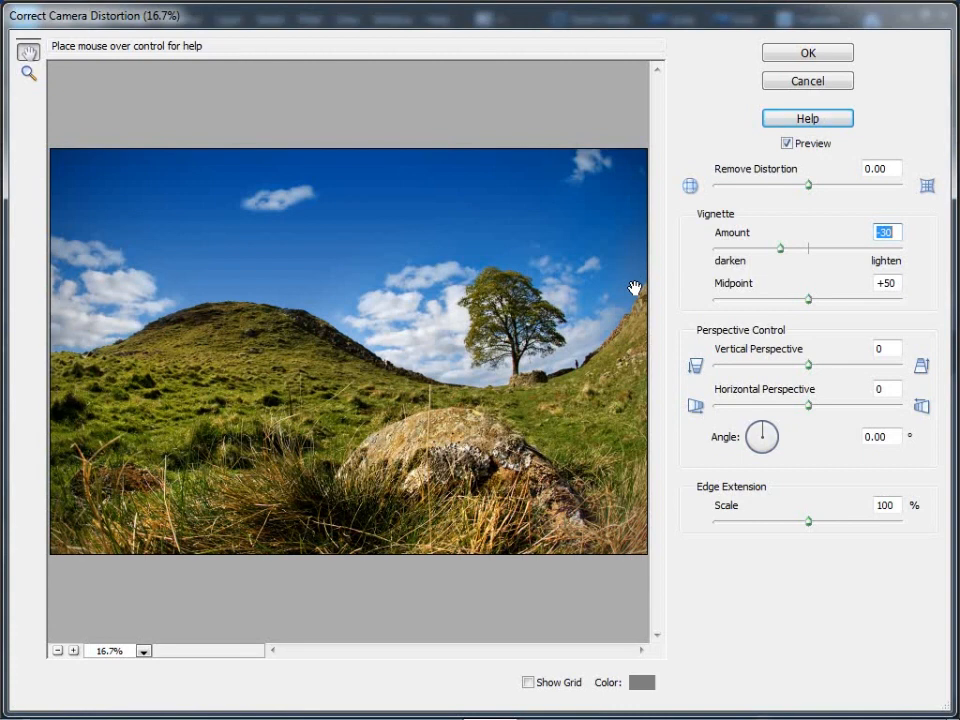
{"action": "left_click", "coordinate": [789, 144]}
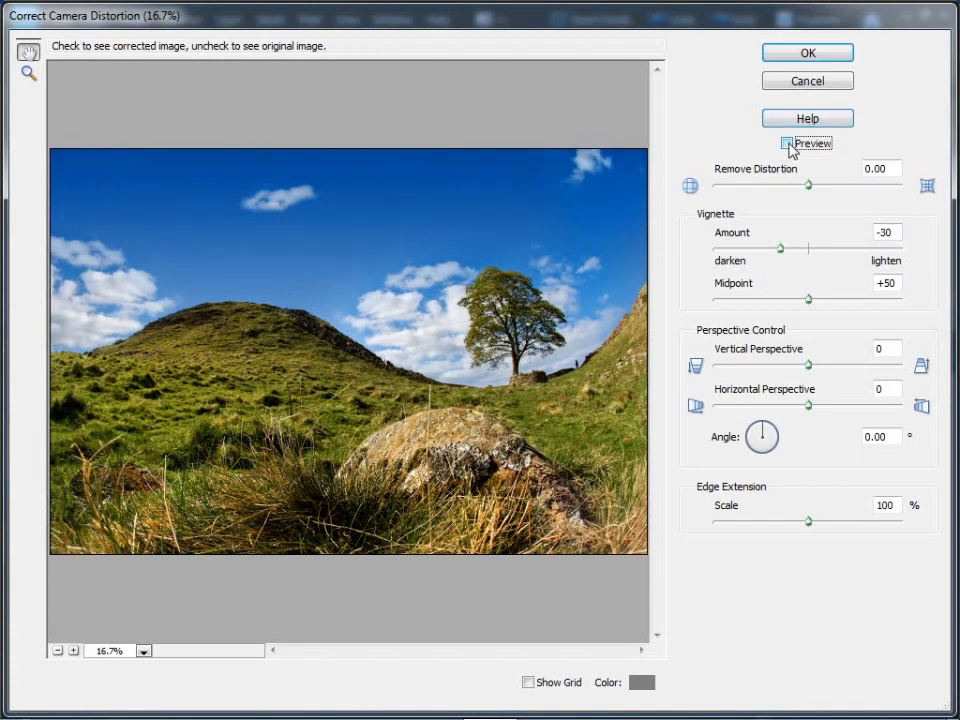
{"action": "left_click", "coordinate": [789, 144]}
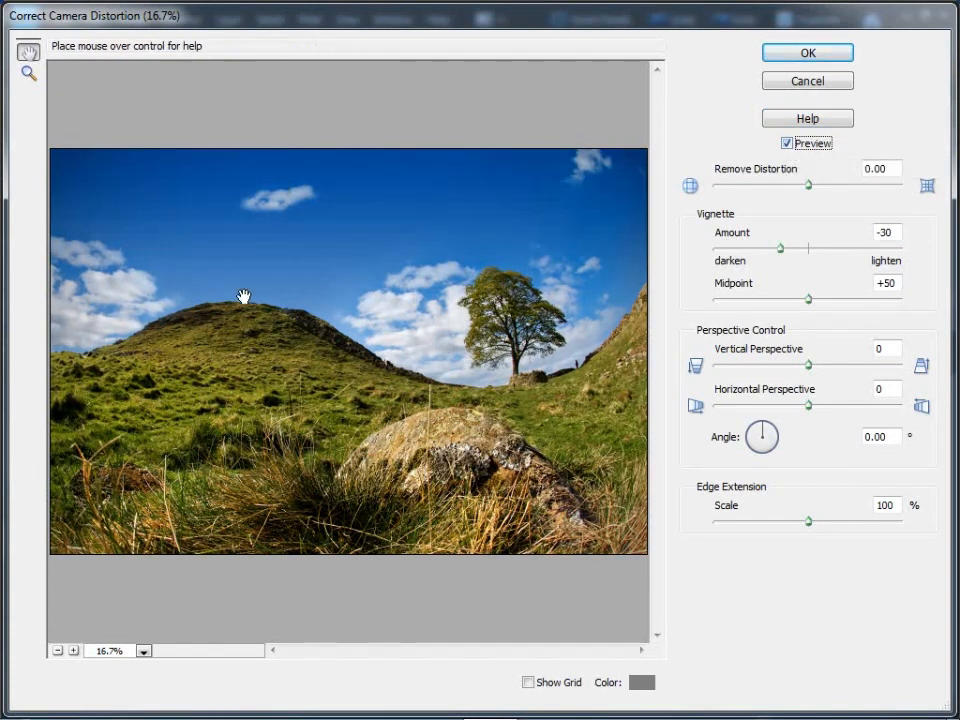
{"action": "left_click", "coordinate": [797, 55]}
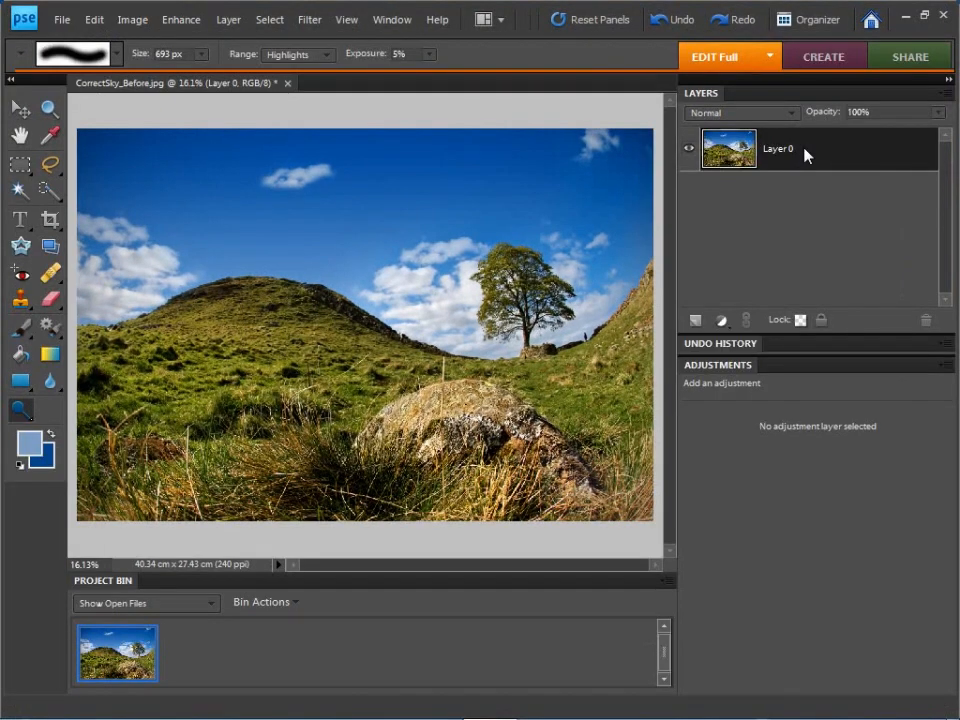